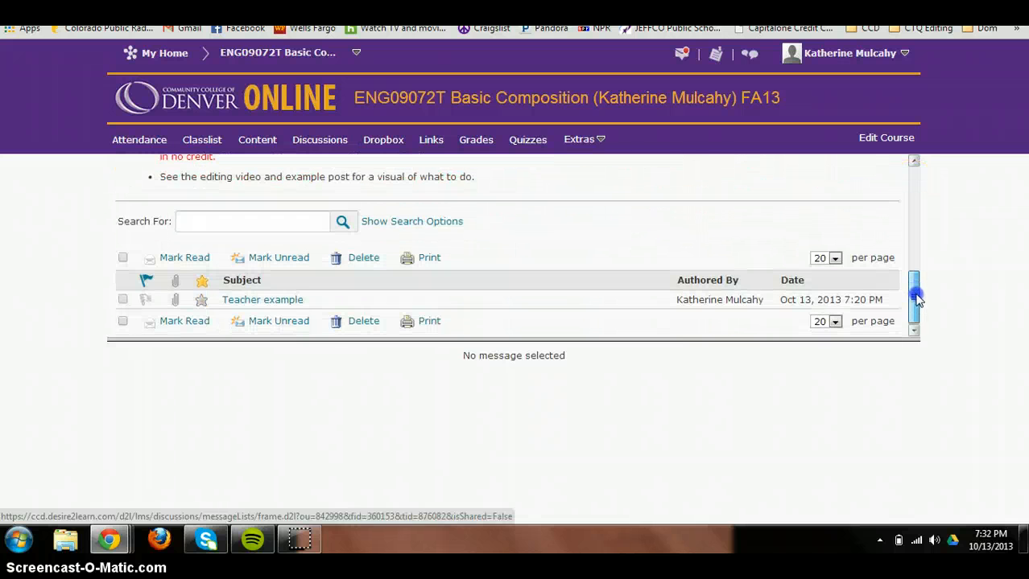
Open the Teacher example post, then download and open its Blog editing example.docx attachment.
left_click(270, 302)
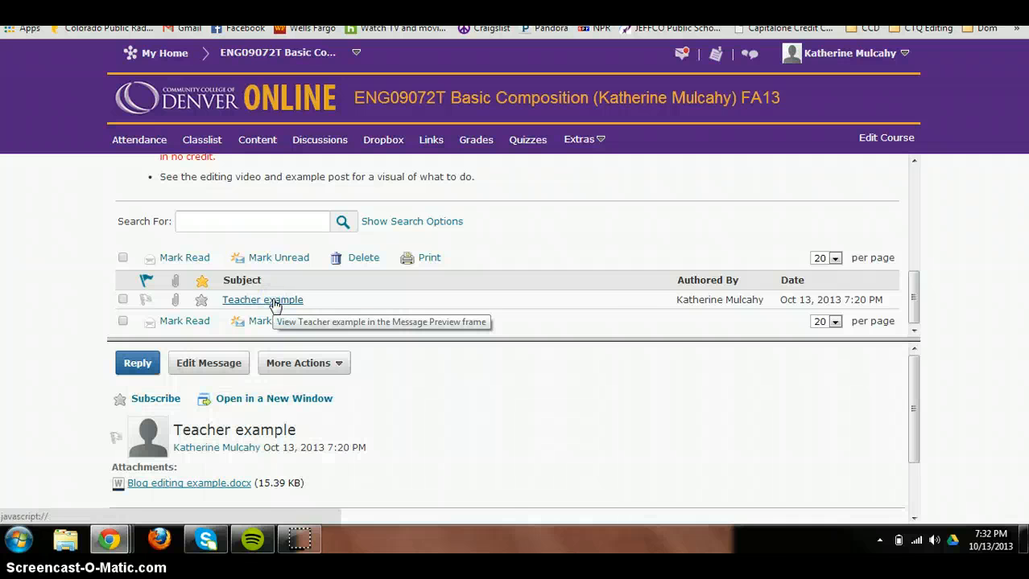
left_click(629, 338)
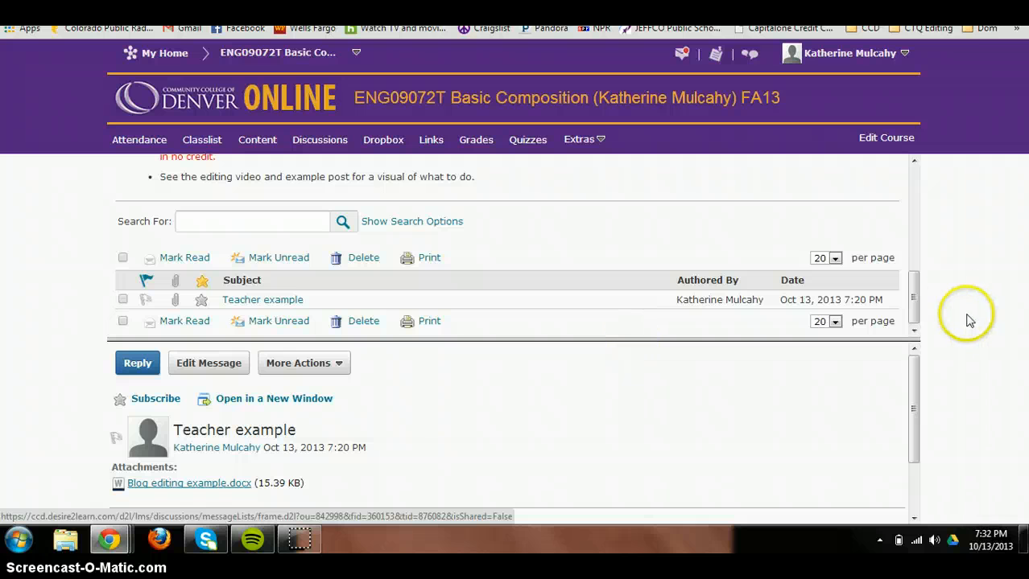
left_click_drag(914, 371, 922, 456)
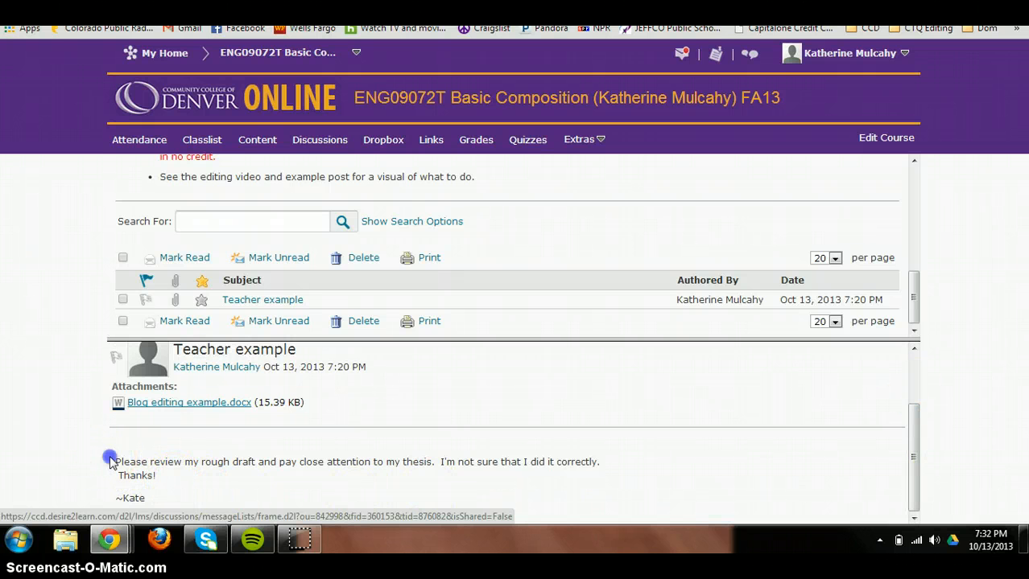
left_click_drag(105, 456, 169, 500)
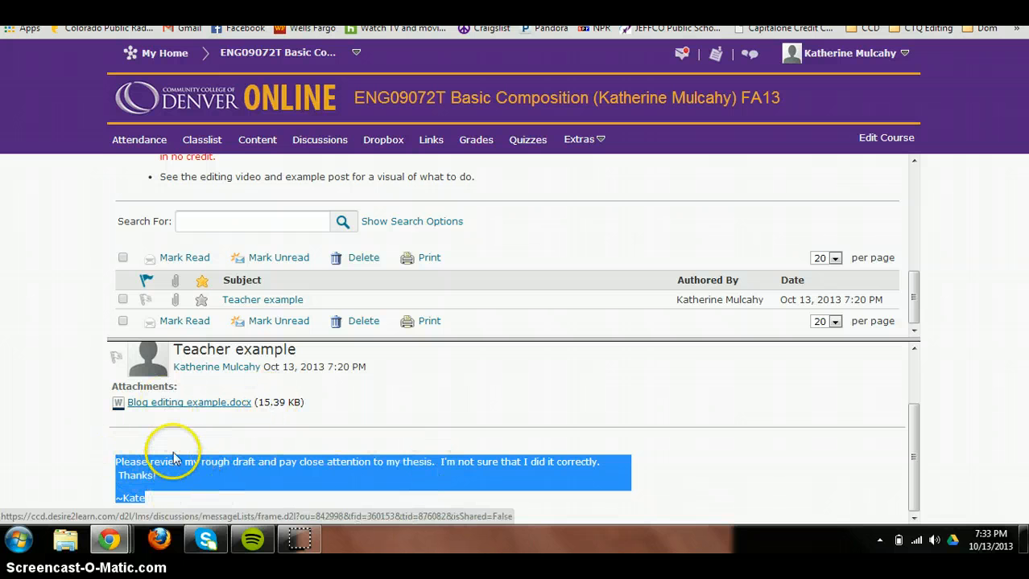
left_click(179, 404)
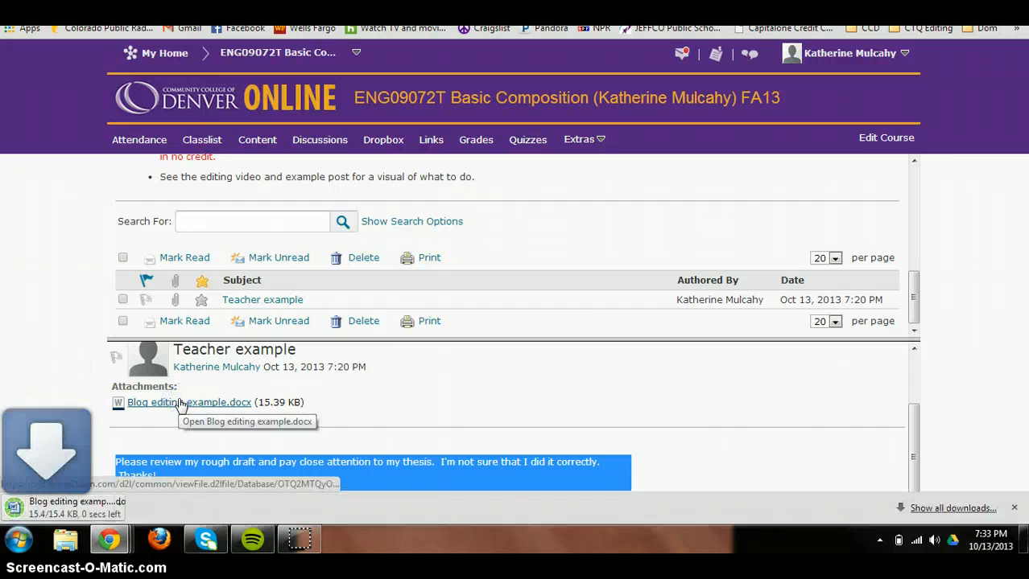
left_click(58, 508)
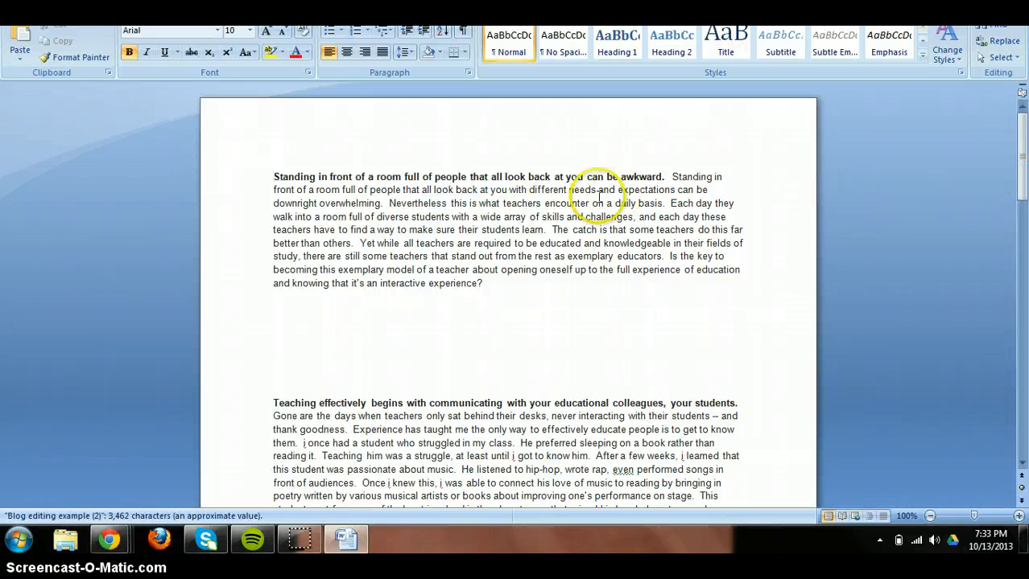
Select the first paragraph's closing question 'Is the key to… experience?' and show the Review ribbon.
left_click_drag(1024, 138, 1006, 95)
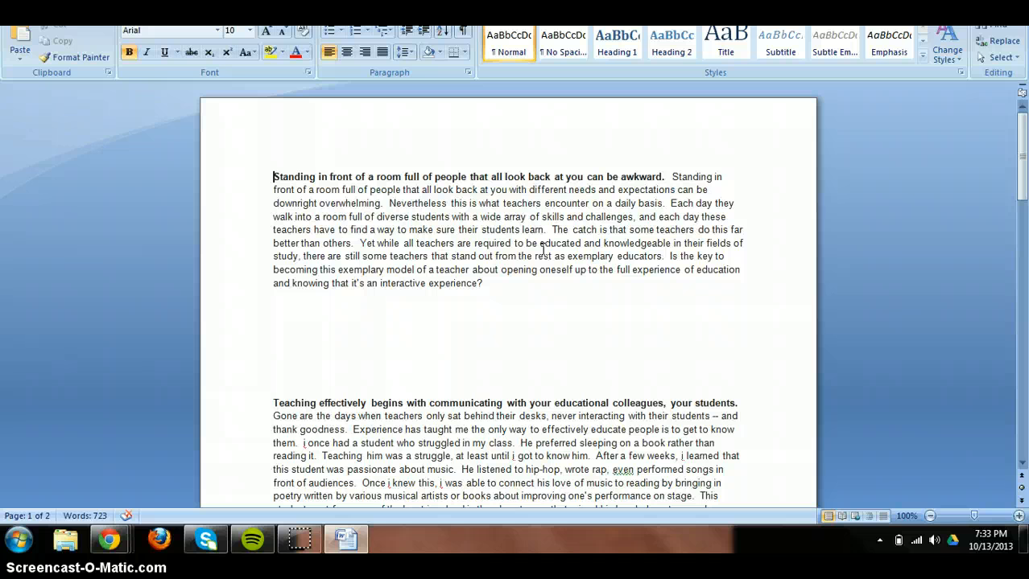
left_click(340, 335)
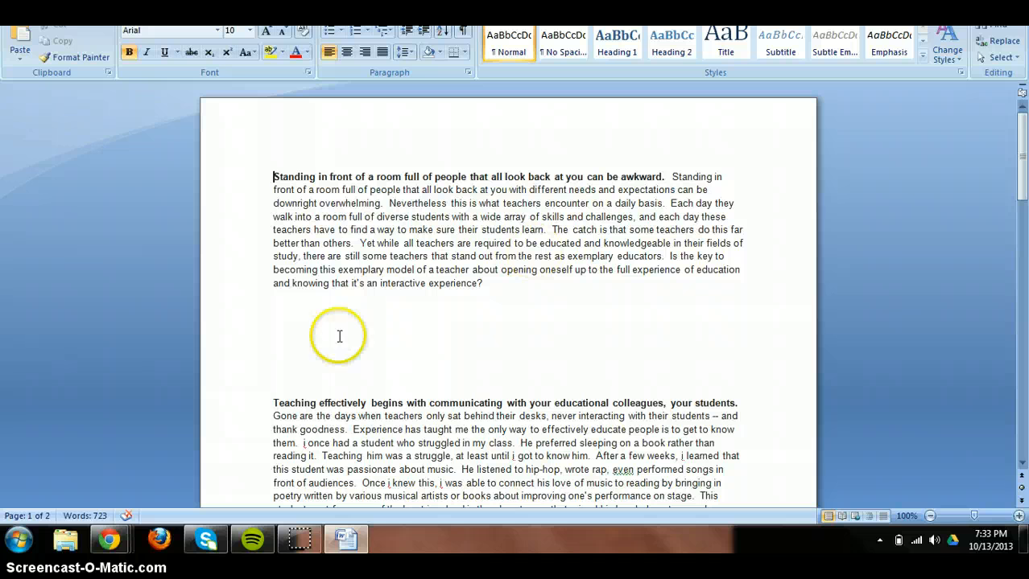
left_click(267, 349)
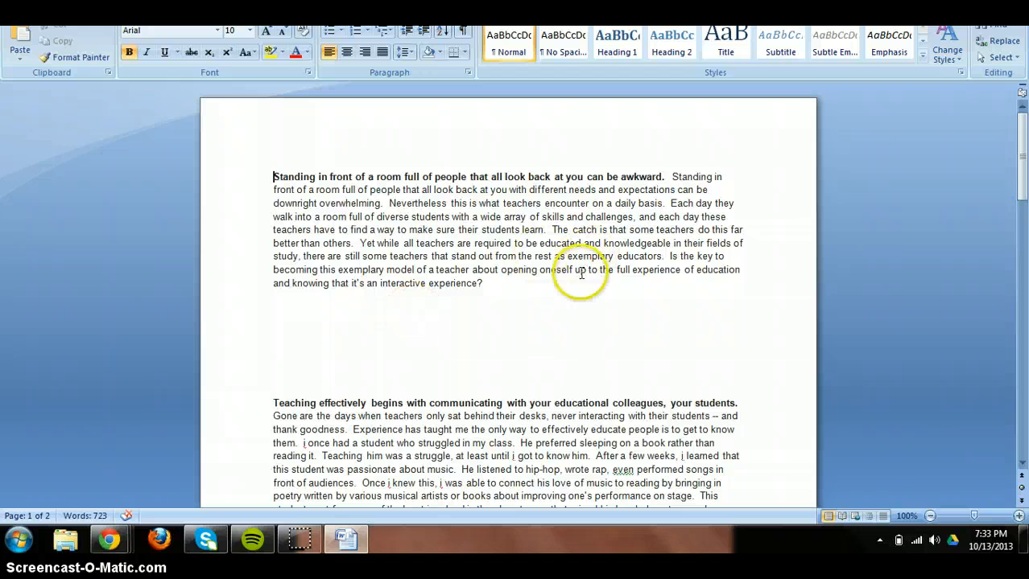
left_click(648, 281)
left_click_drag(648, 281, 668, 256)
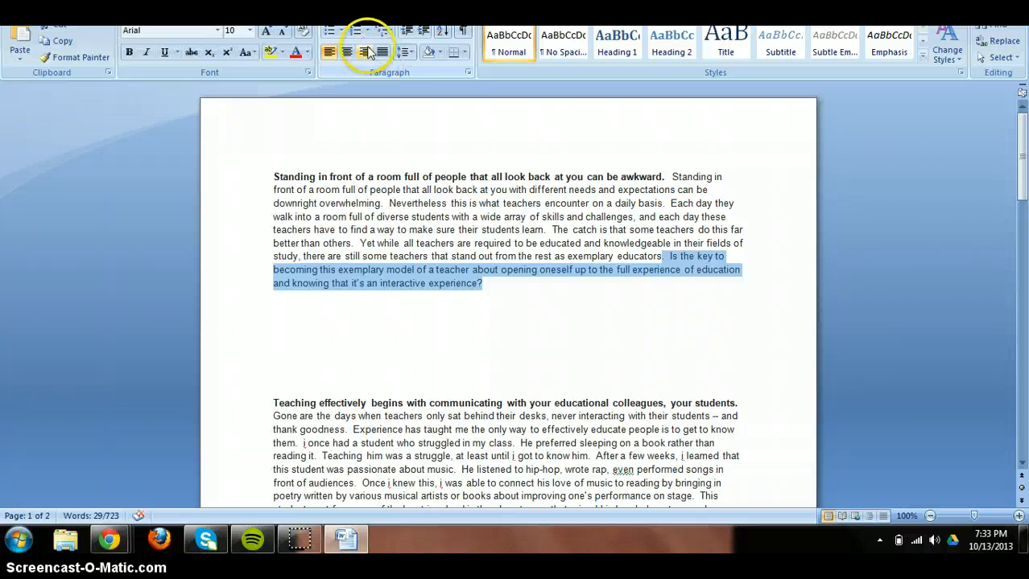
left_click(304, 5)
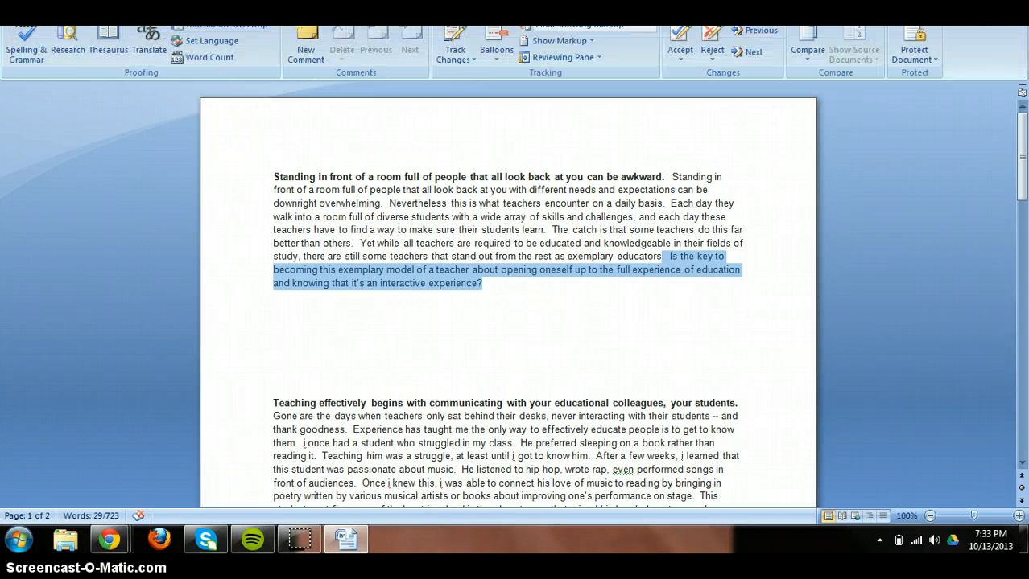
Comment on the question: it cannot be a thesis; make it arguable with a 'because…' rationale.
left_click(308, 51)
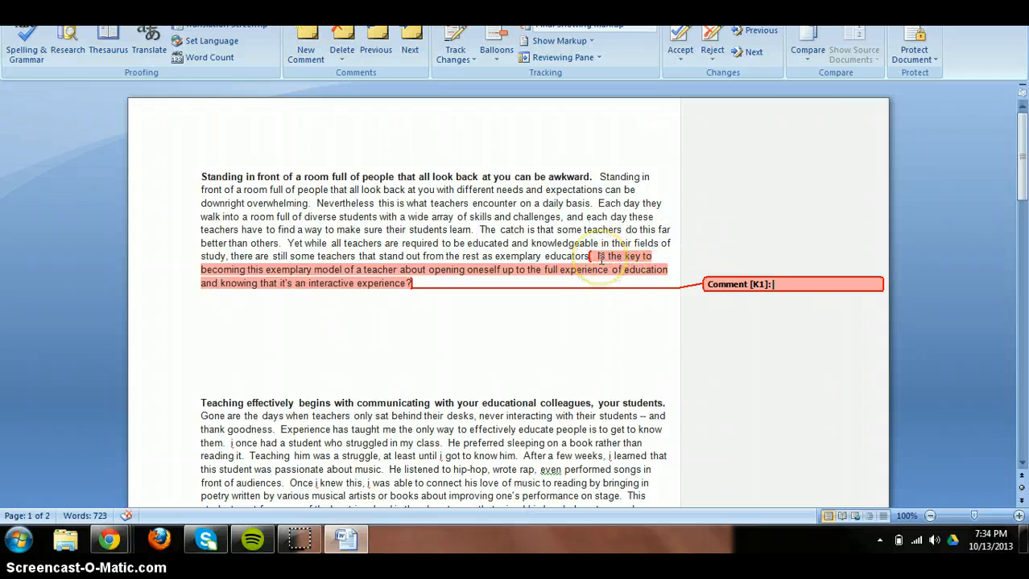
left_click(815, 281)
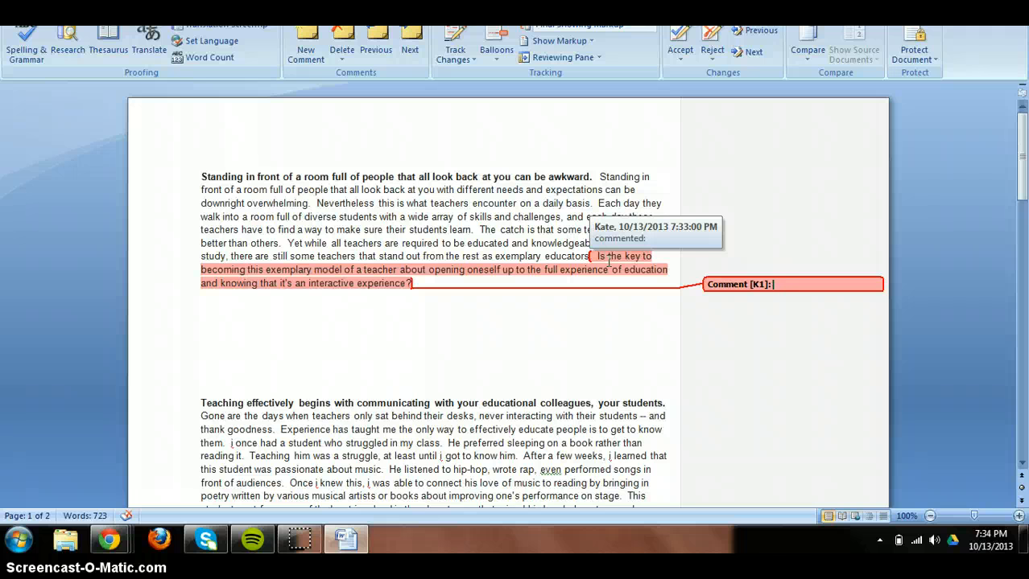
type("This")
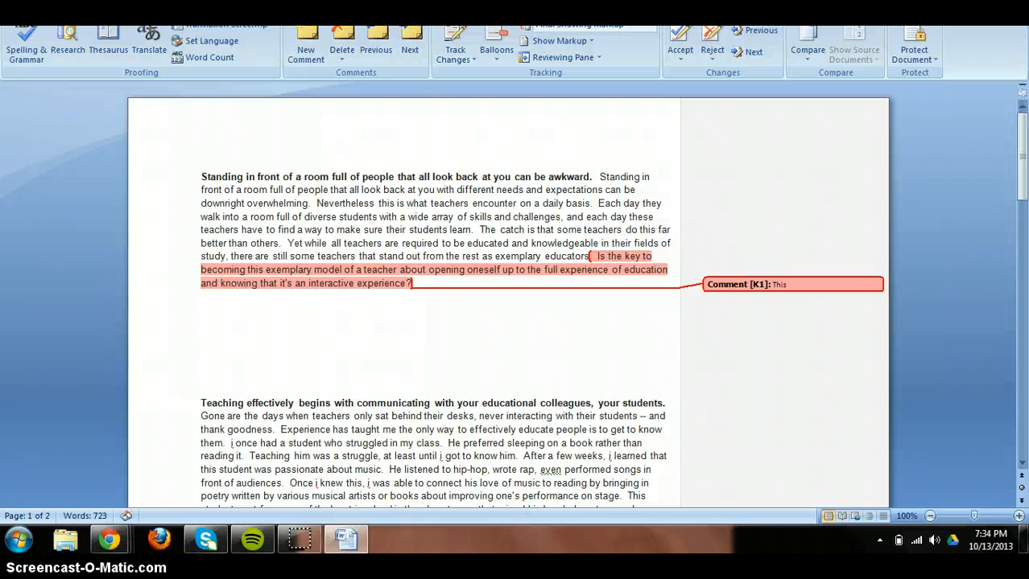
type(" is a question so it cannot be a thesis.  M")
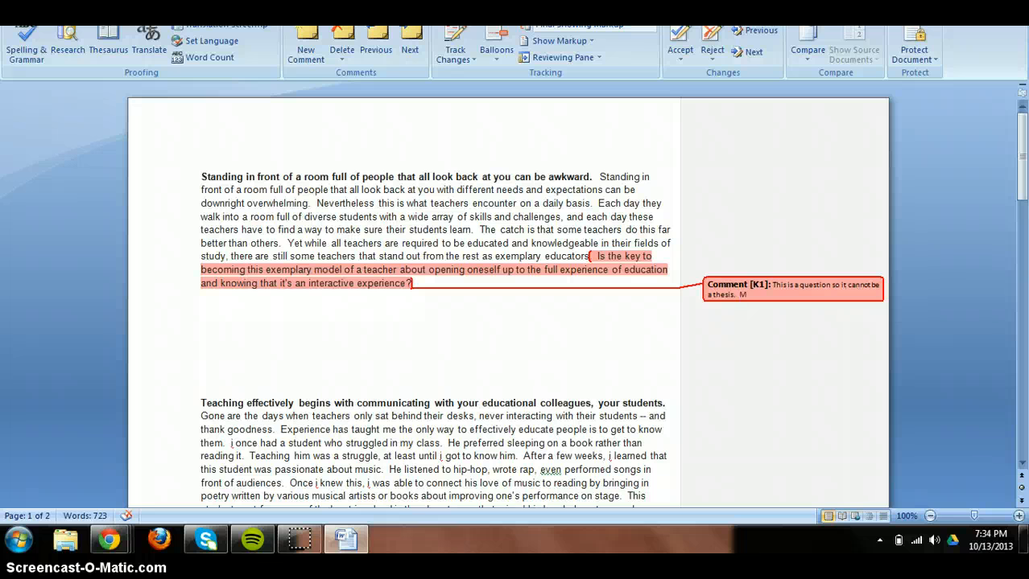
type("ake this an arguable statement that ans")
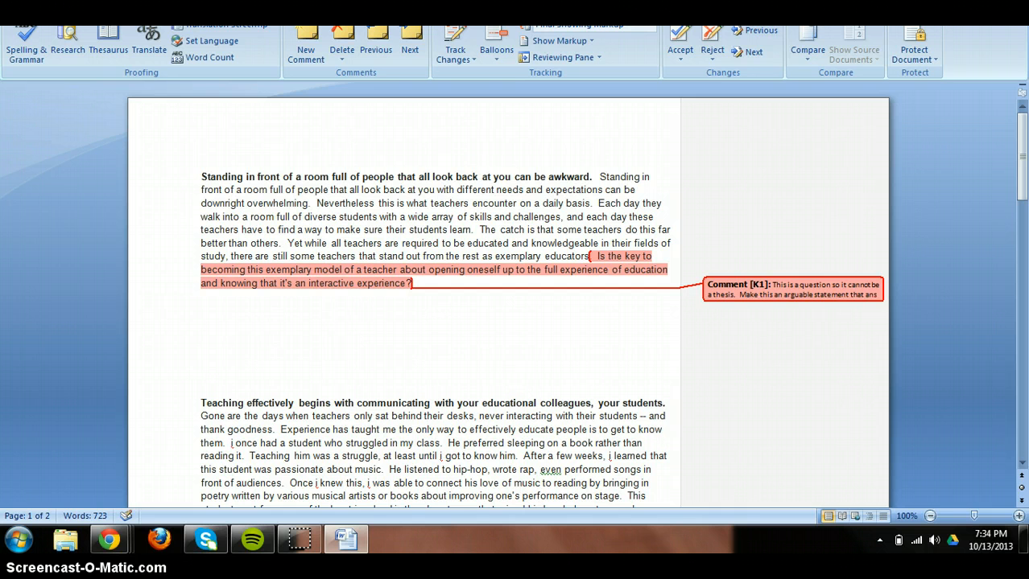
type("wers this question.  Also remember to include")
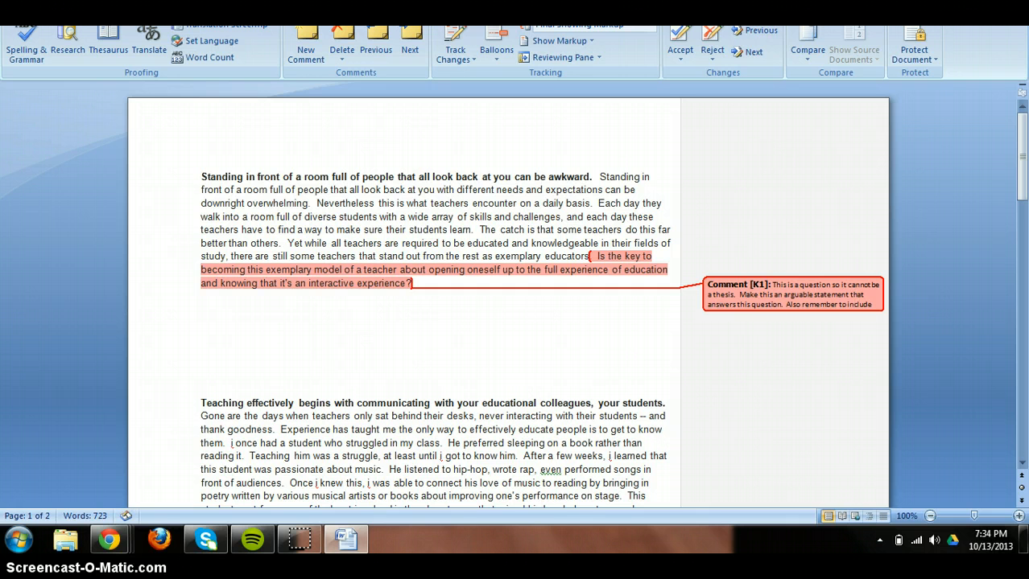
type("ationale.  \"because....")
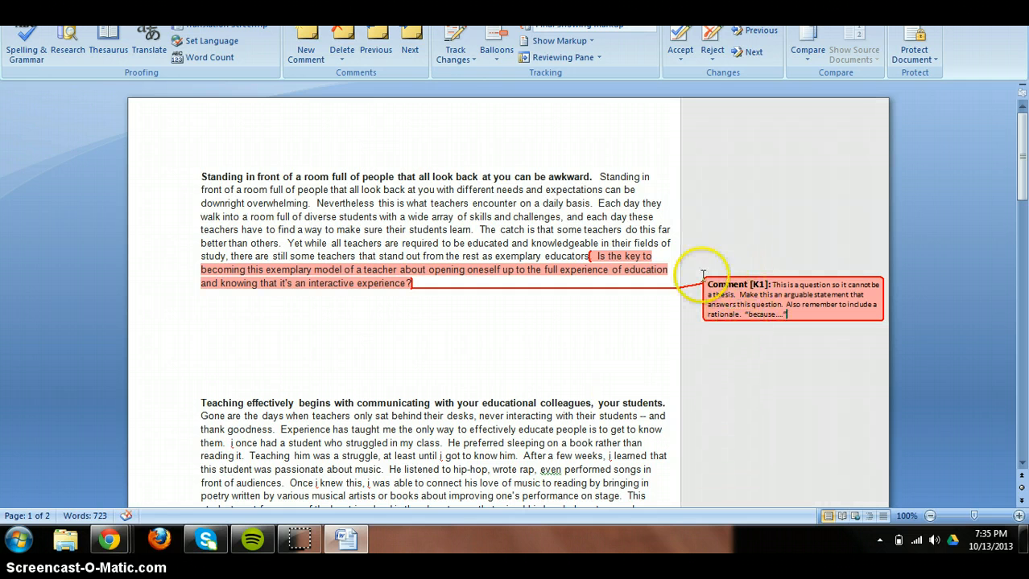
left_click(531, 299)
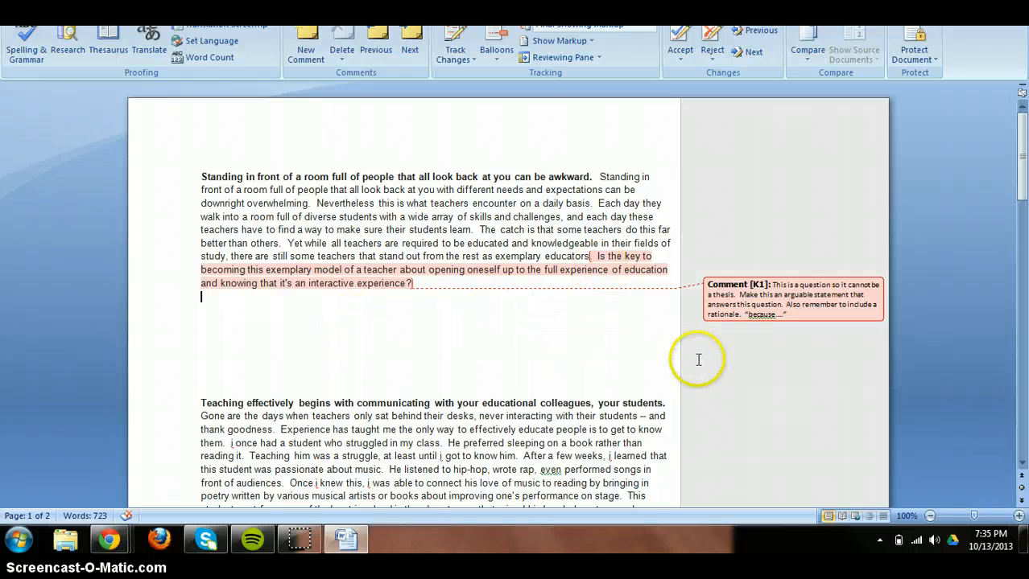
left_click_drag(1022, 165, 1022, 197)
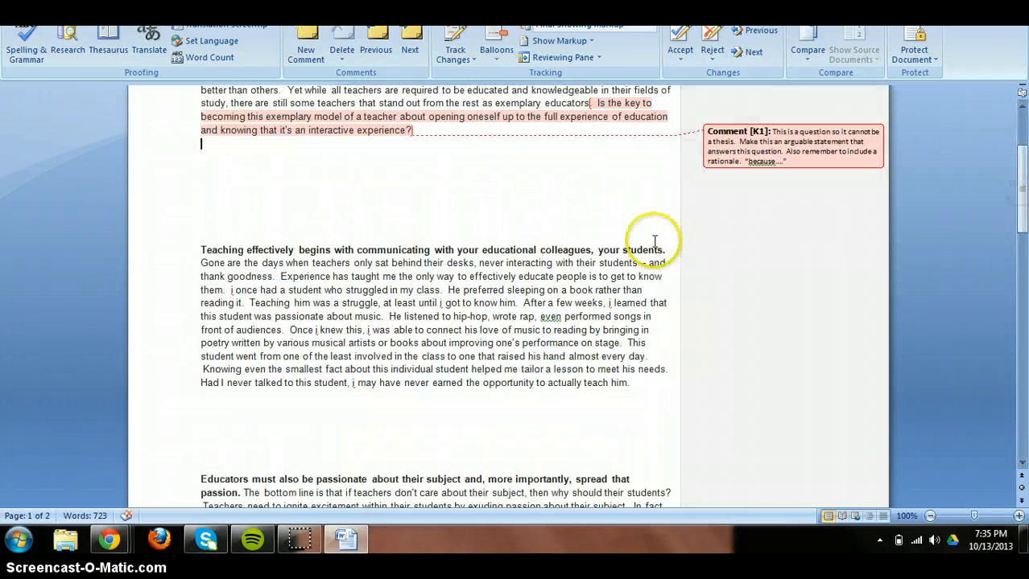
left_click_drag(623, 256, 539, 251)
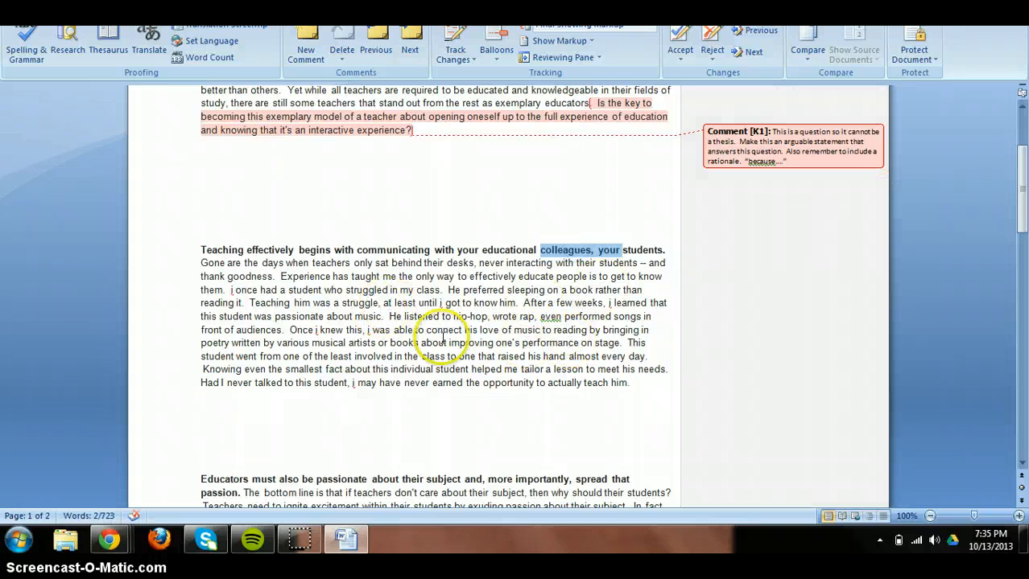
left_click_drag(324, 290, 389, 371)
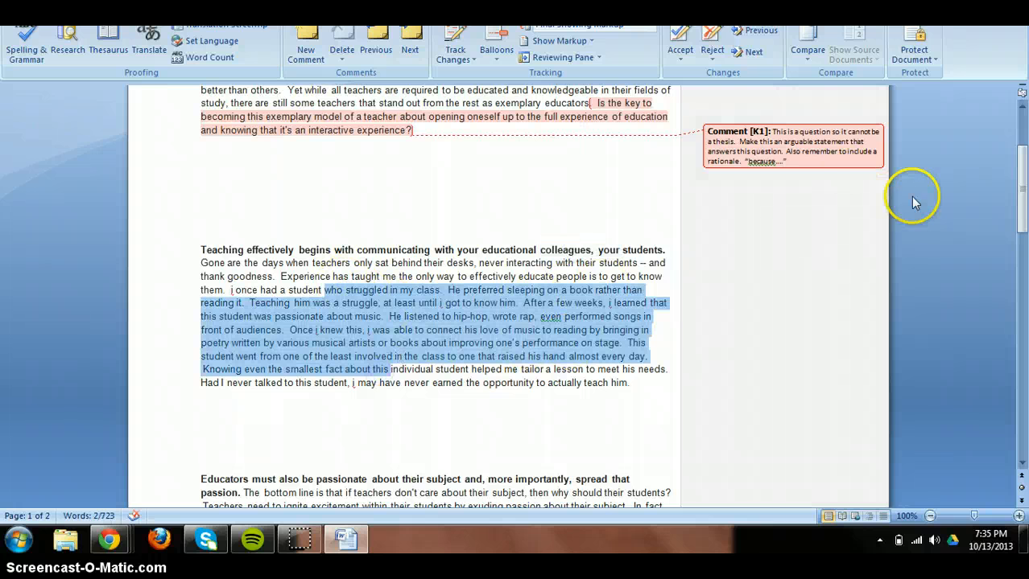
left_click_drag(1023, 192, 1023, 232)
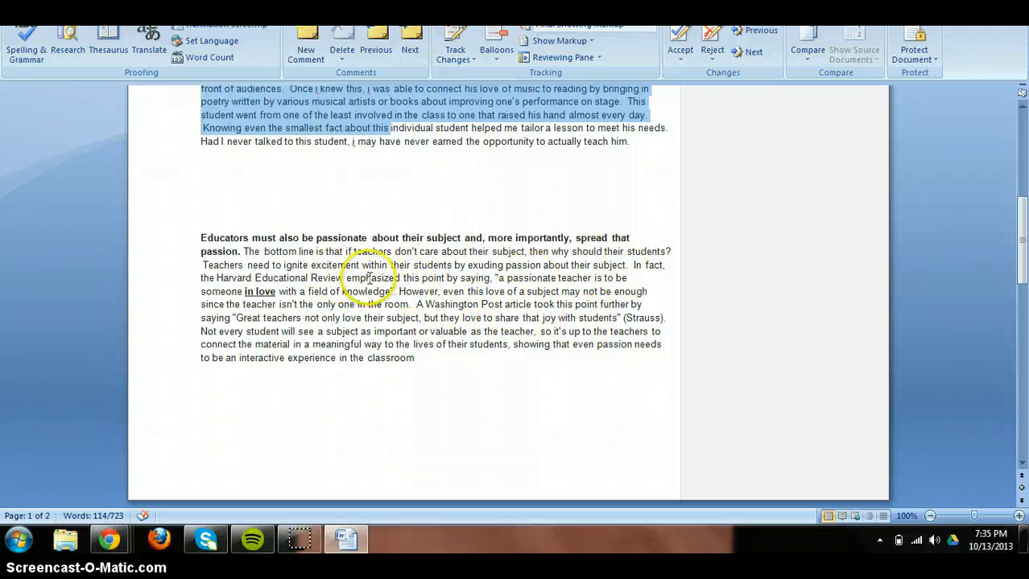
left_click_drag(216, 277, 369, 280)
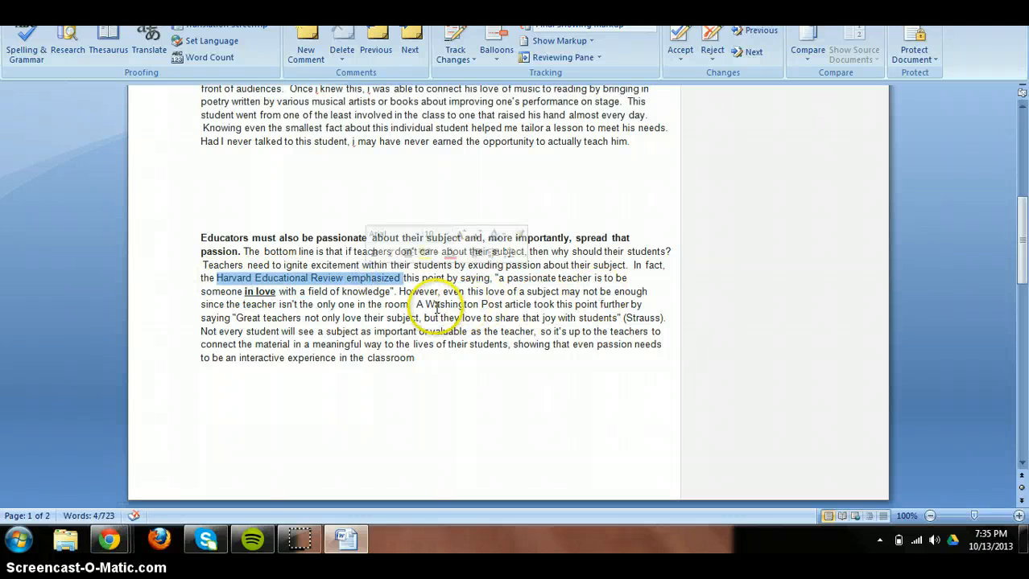
left_click_drag(425, 305, 504, 306)
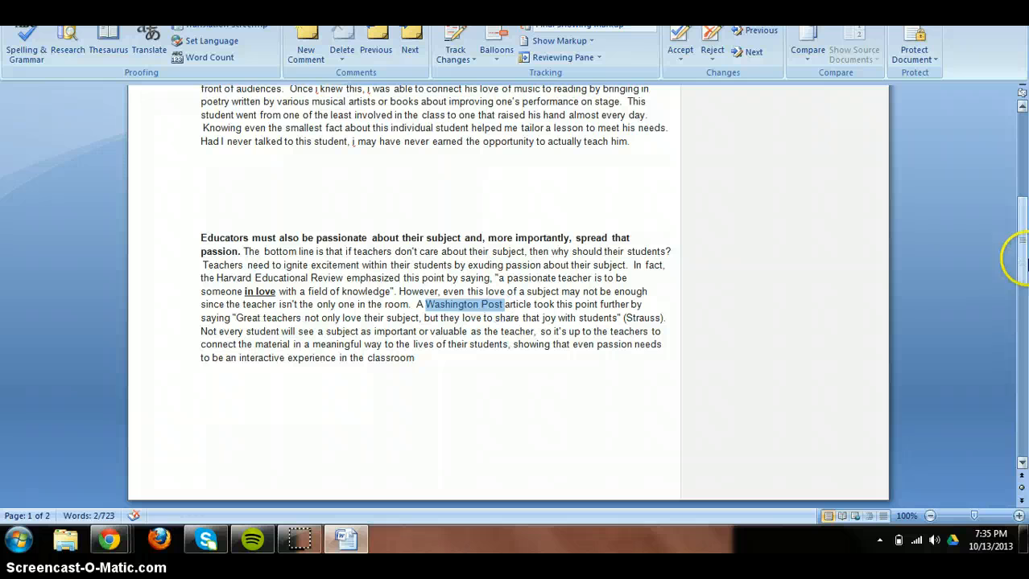
left_click_drag(1022, 262, 1023, 353)
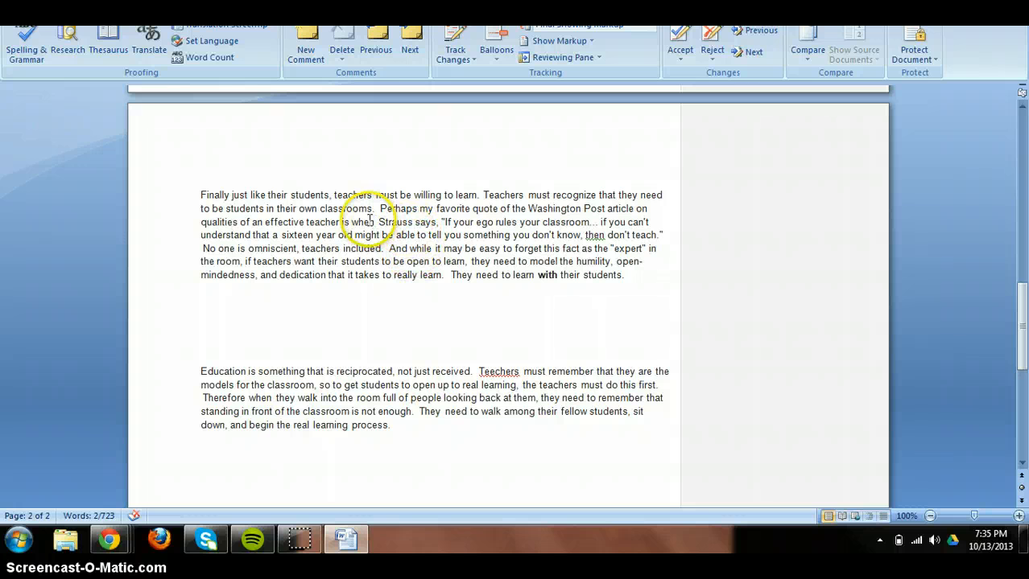
left_click_drag(352, 222, 413, 223)
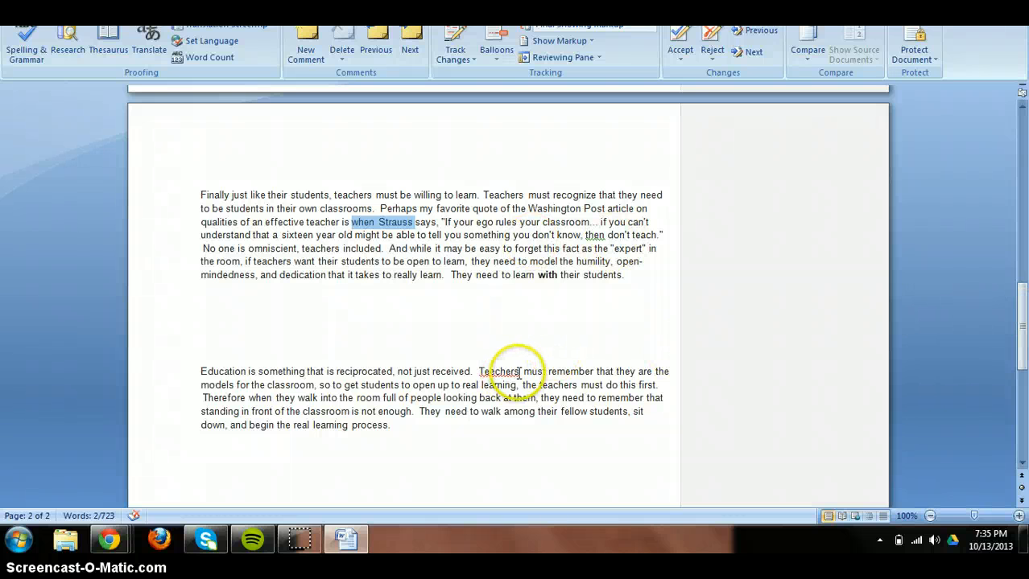
Add a 'should be…' spelling comment on the misspelled word 'Teechers'.
double_click(480, 371)
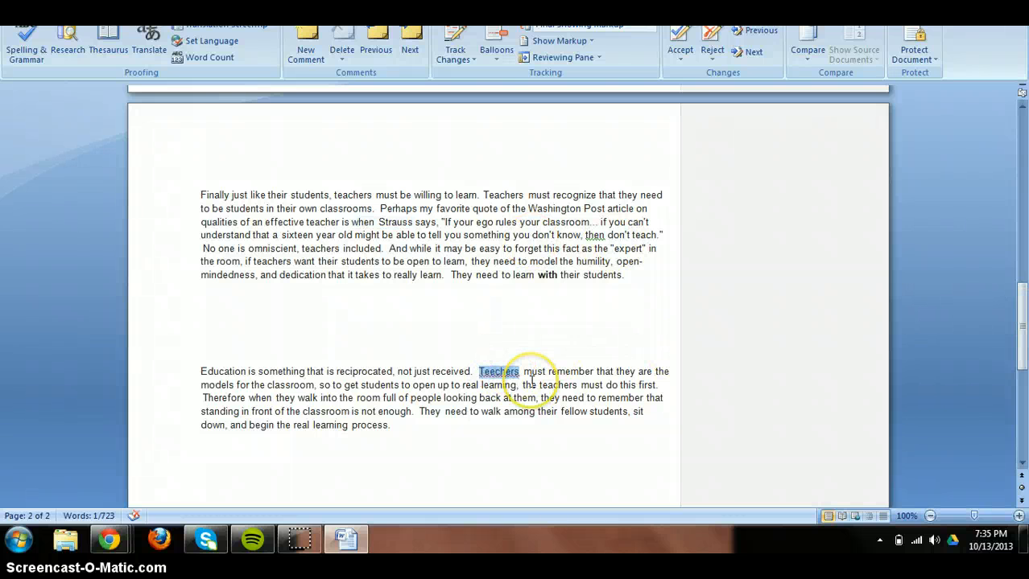
key("ctrl+alt+m")
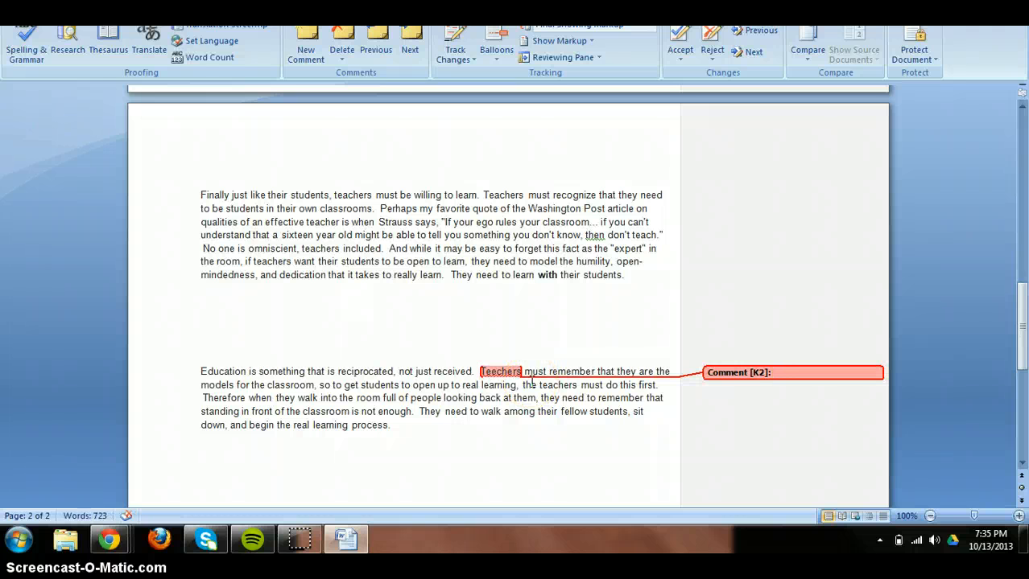
type("should be spelled \"teachers.")
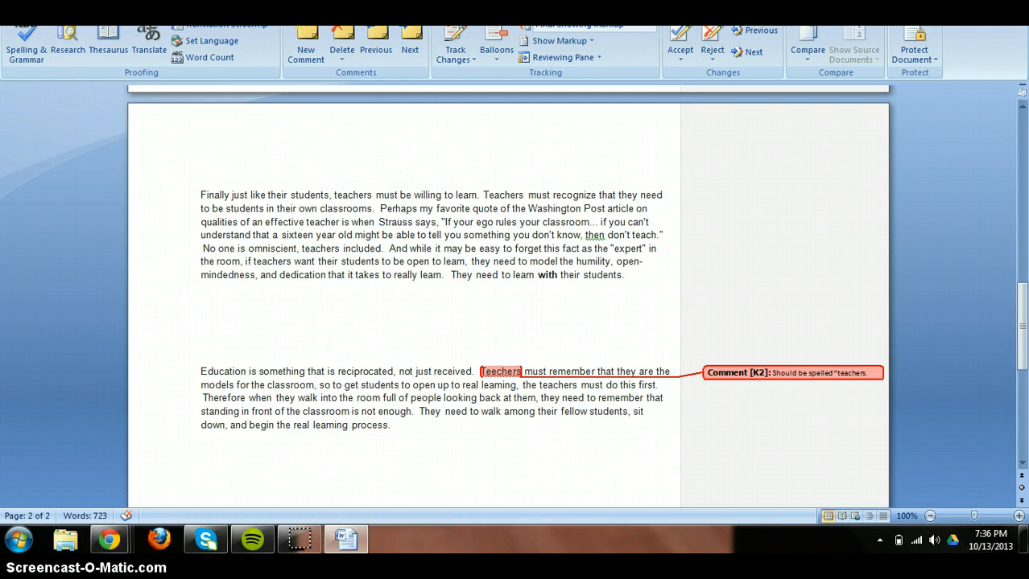
left_click(516, 294)
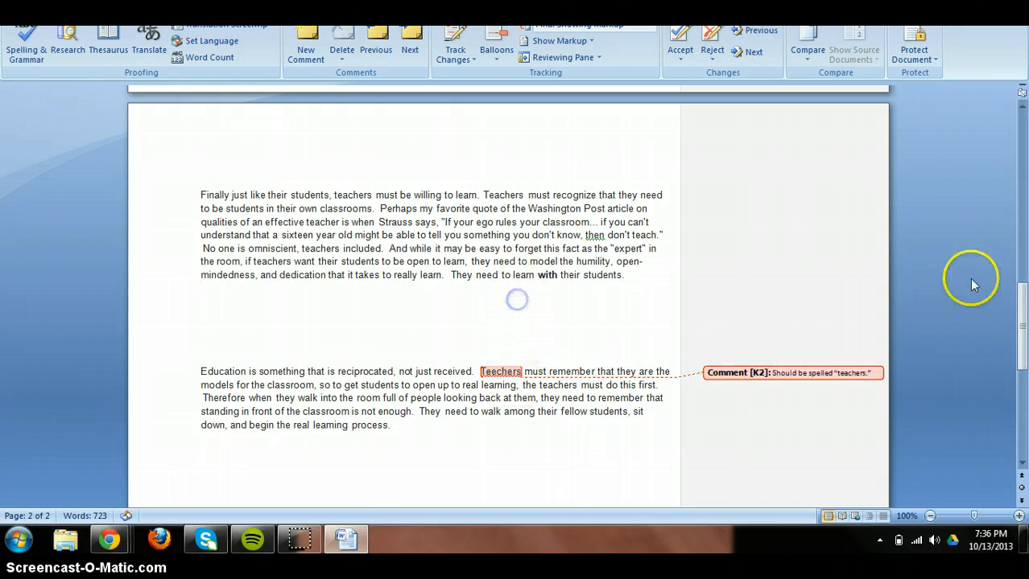
Comment 'You don't need this much spacing' on the blank lines between the first paragraphs.
left_click_drag(1020, 316, 1021, 165)
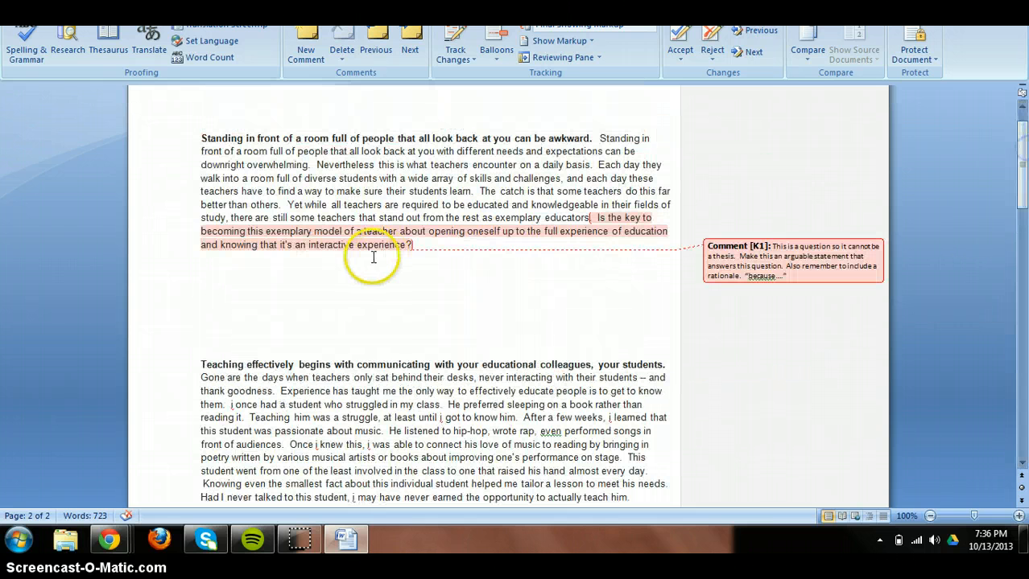
left_click_drag(215, 270, 230, 342)
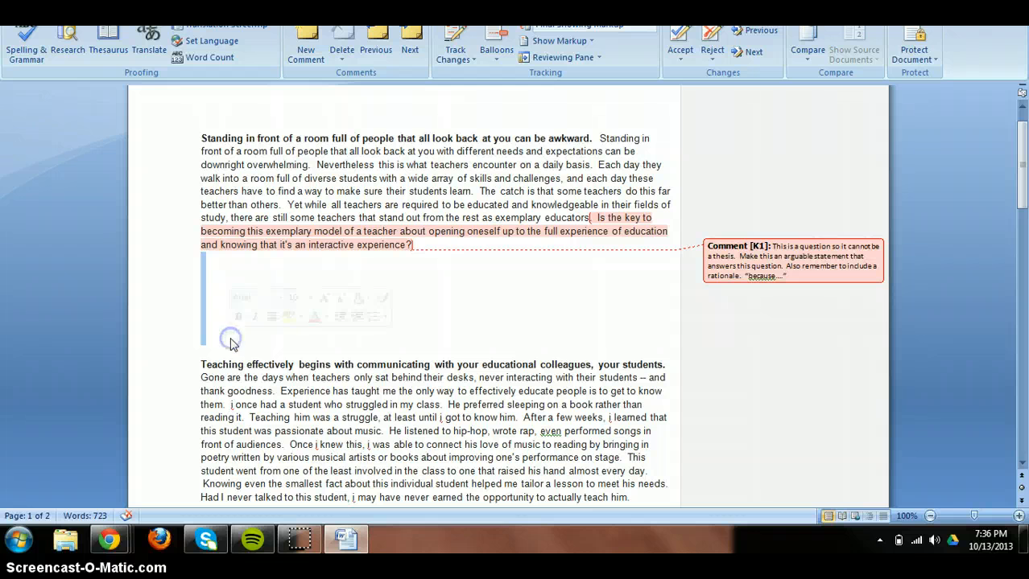
key("ctrl+alt+m")
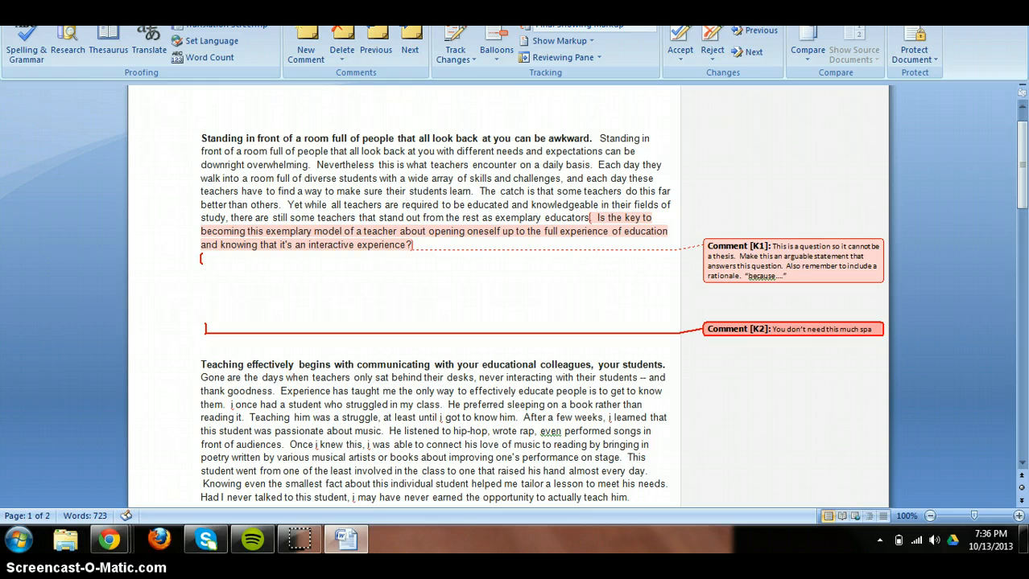
type("You don't need this much spacing.")
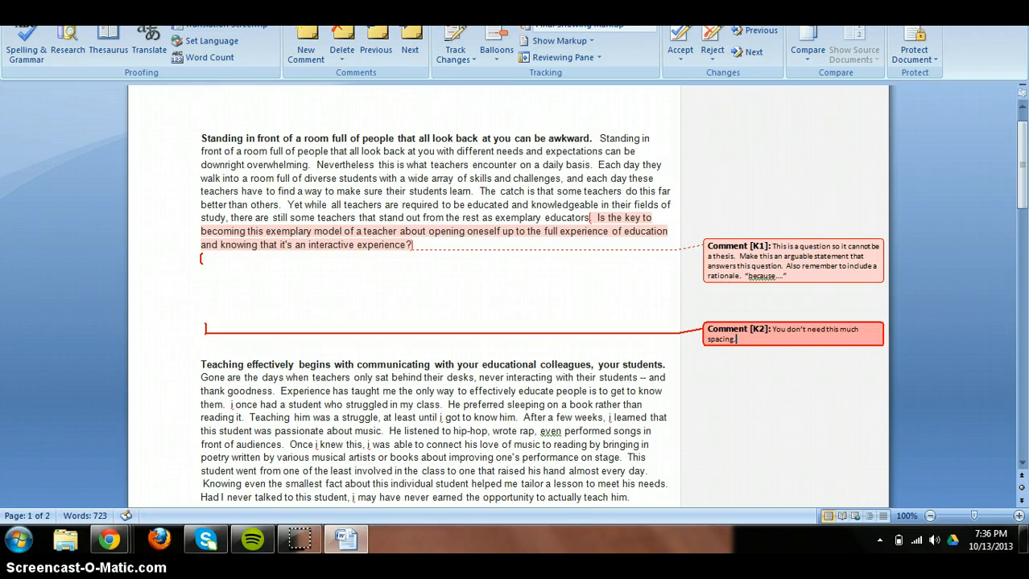
left_click(238, 167)
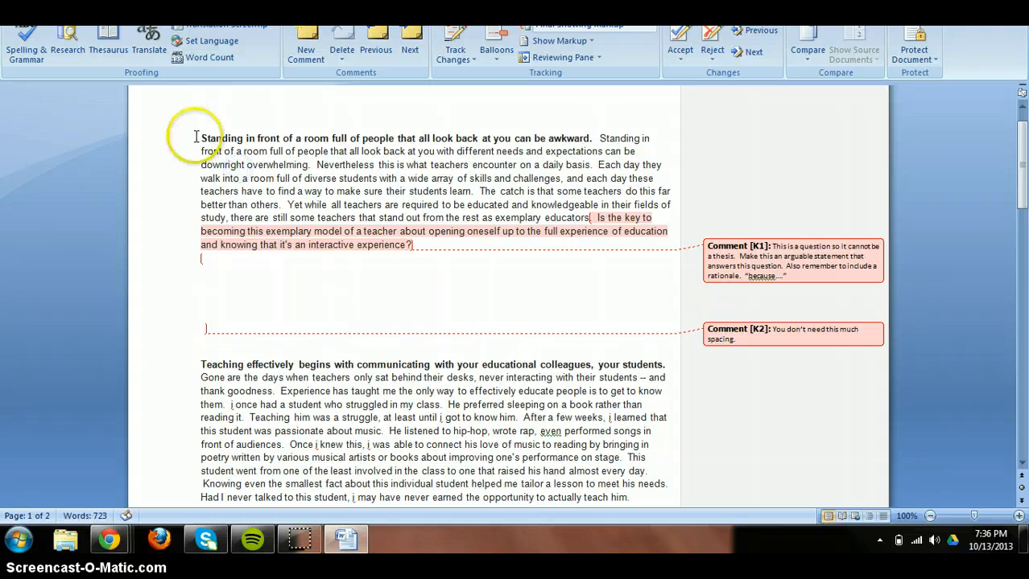
Comment that the bolded opening sentence is not a topic sentence and needn't be bolded.
left_click_drag(195, 137, 597, 137)
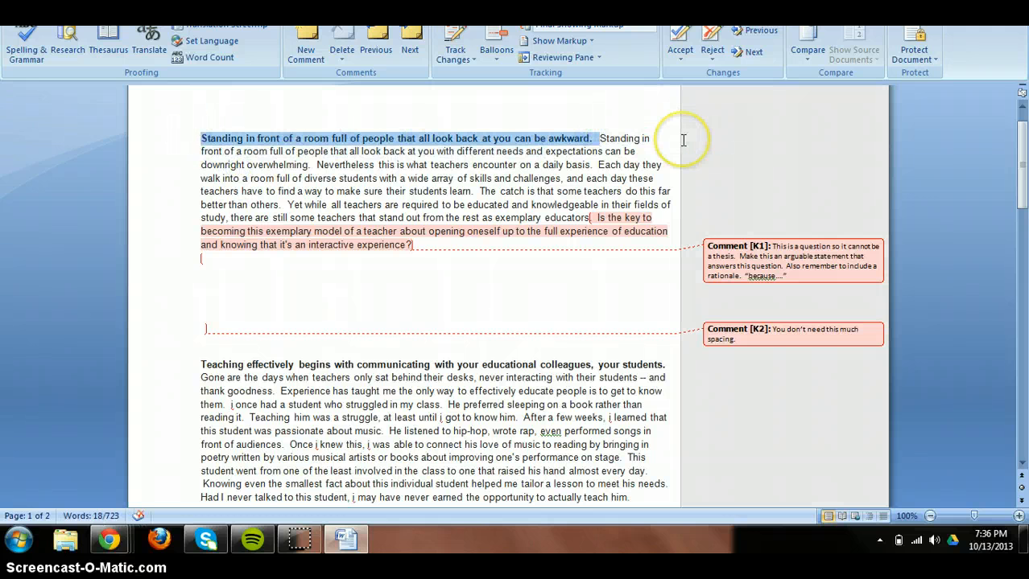
key("ctrl+alt+m")
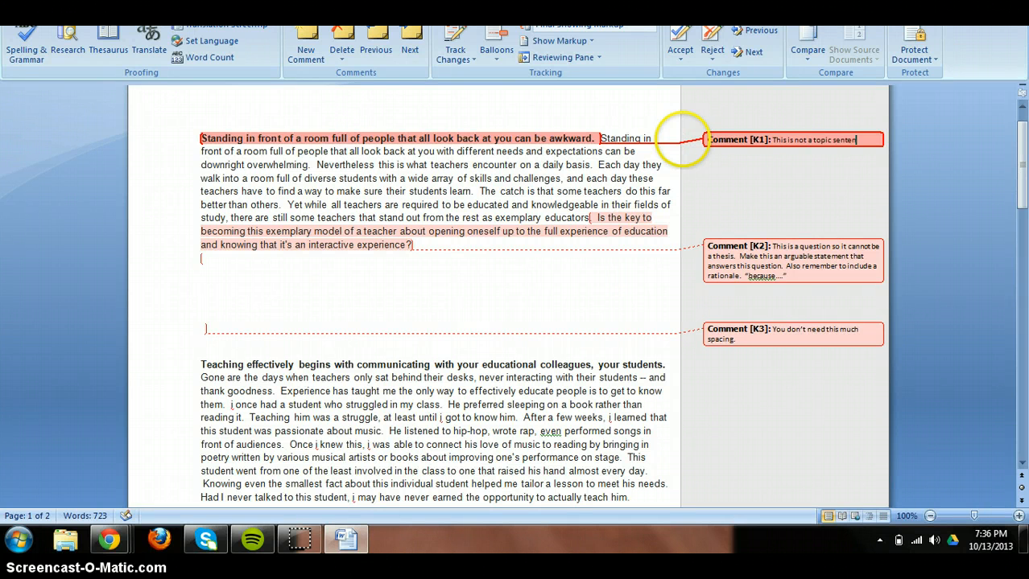
type("This is not a topic sentence so it does not need to be bolded.")
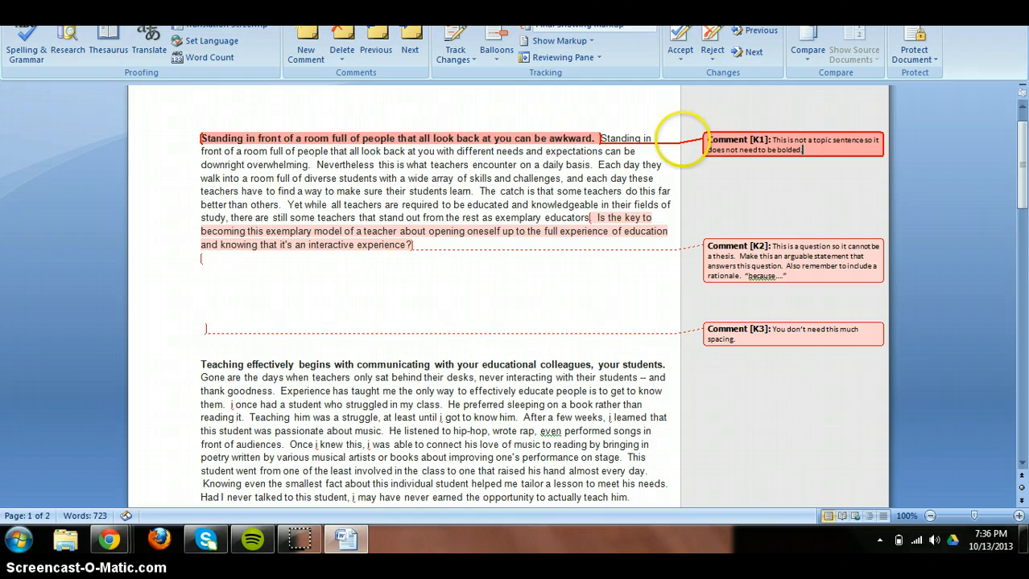
left_click(509, 206)
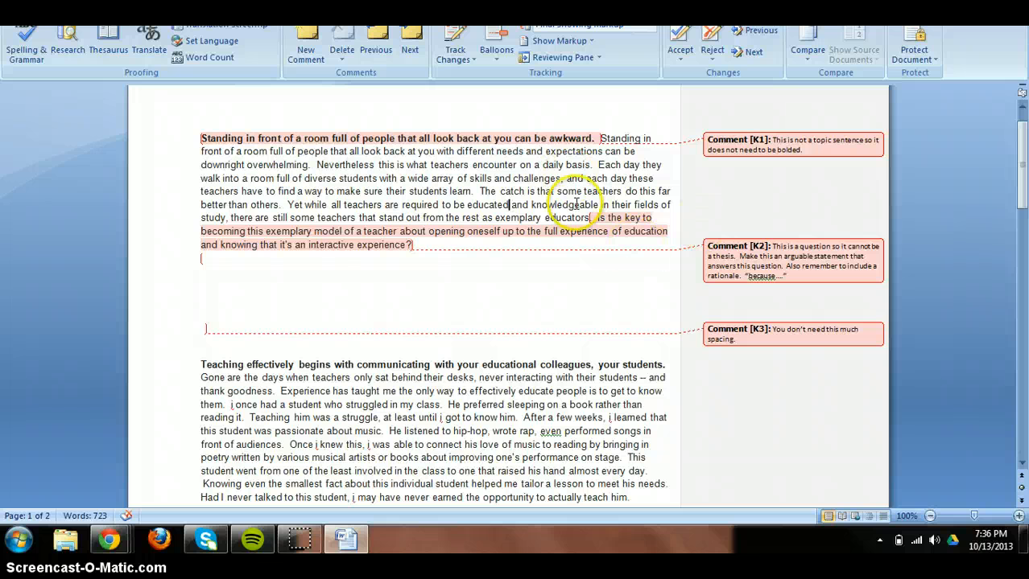
mouse_move(525, 138)
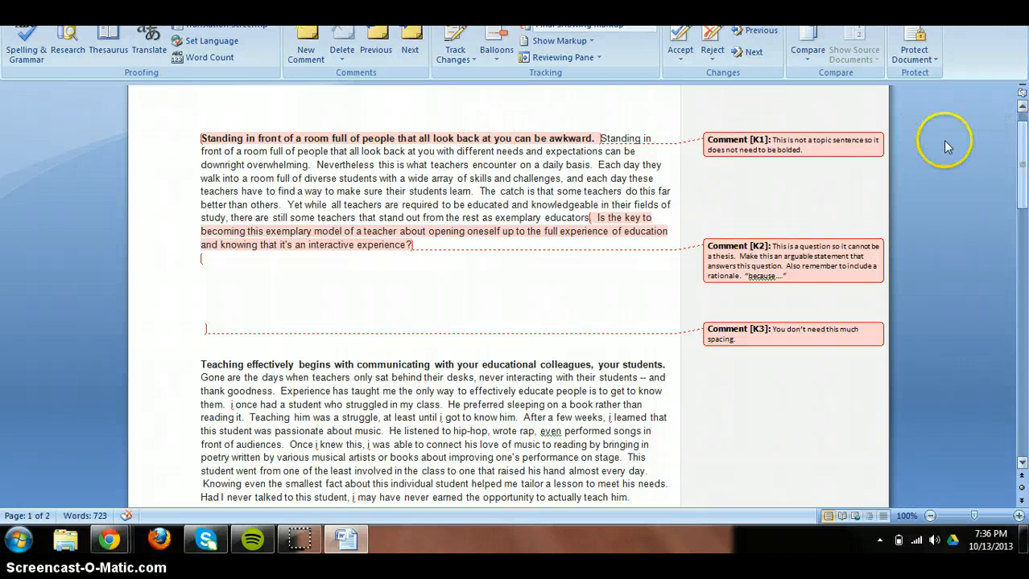
Comment 'Please bold this topic sentence.' on 'Finally just like their students, teachers must be willing to learn.'.
left_click_drag(1021, 165, 1022, 291)
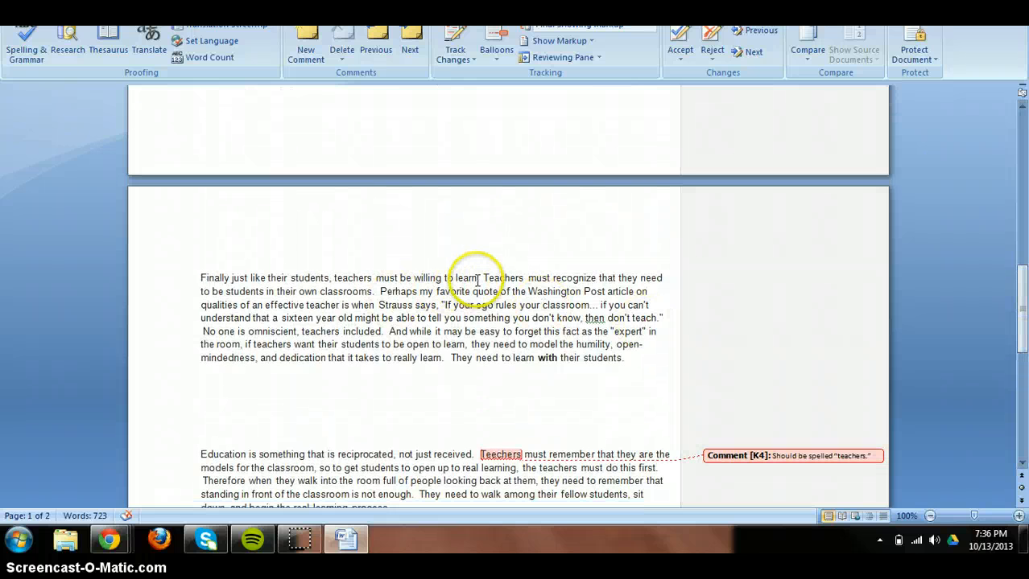
left_click_drag(481, 278, 205, 272)
key("ctrl+alt+m")
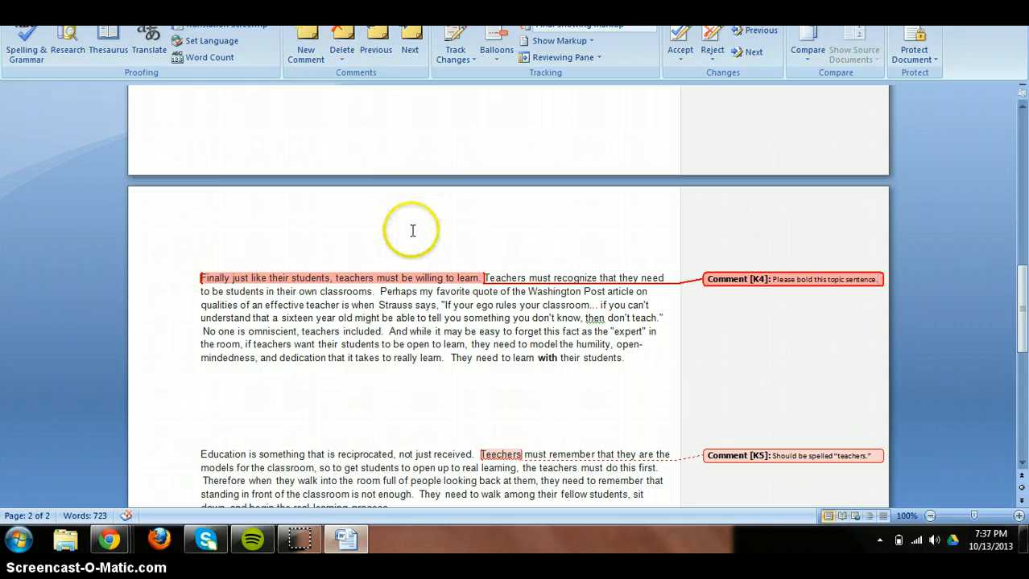
left_click(420, 333)
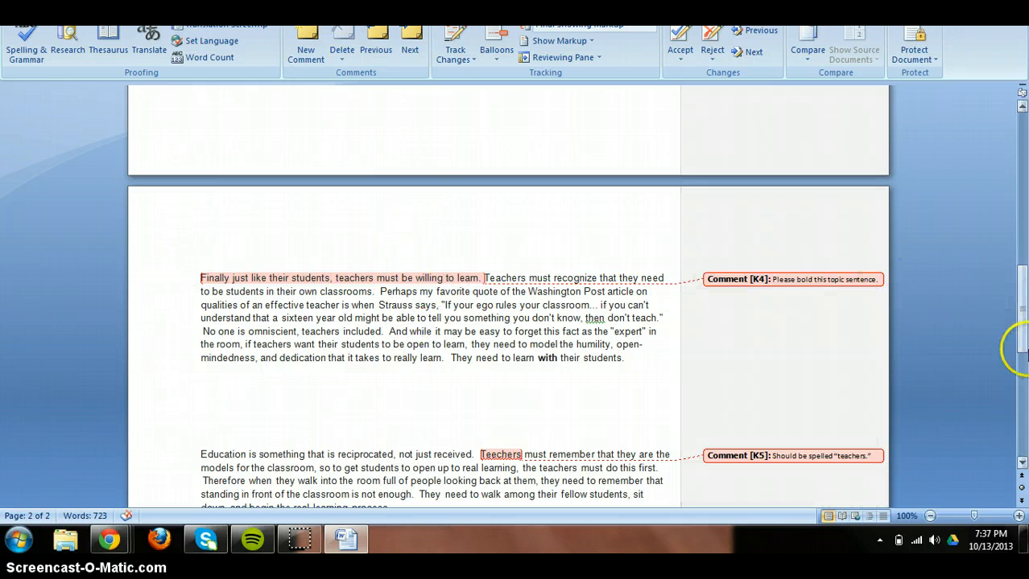
left_click_drag(1019, 350, 1019, 161)
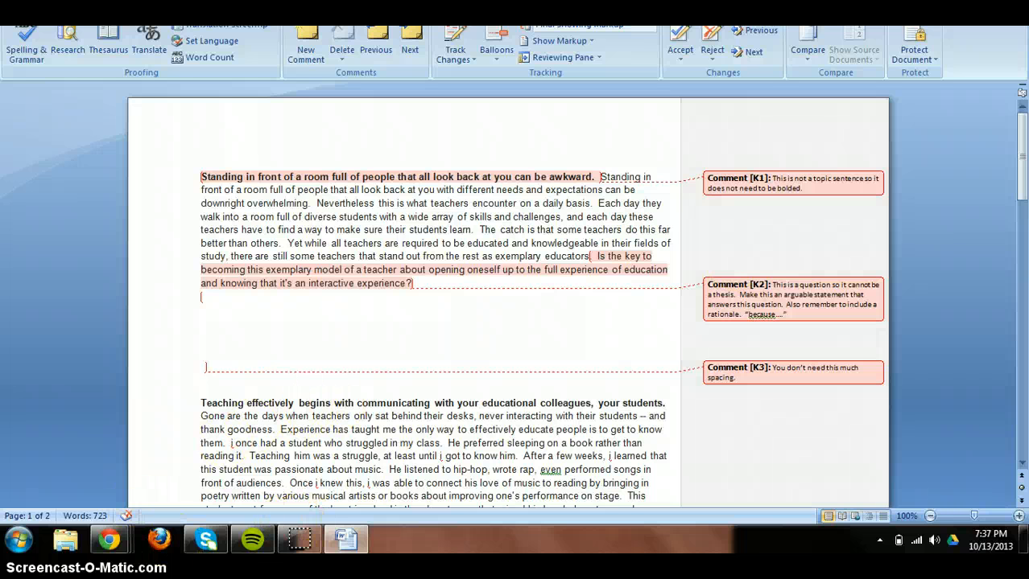
Go to the Editing Checklist page and highlight its Mechanics heading.
mouse_move(109, 538)
left_click(92, 479)
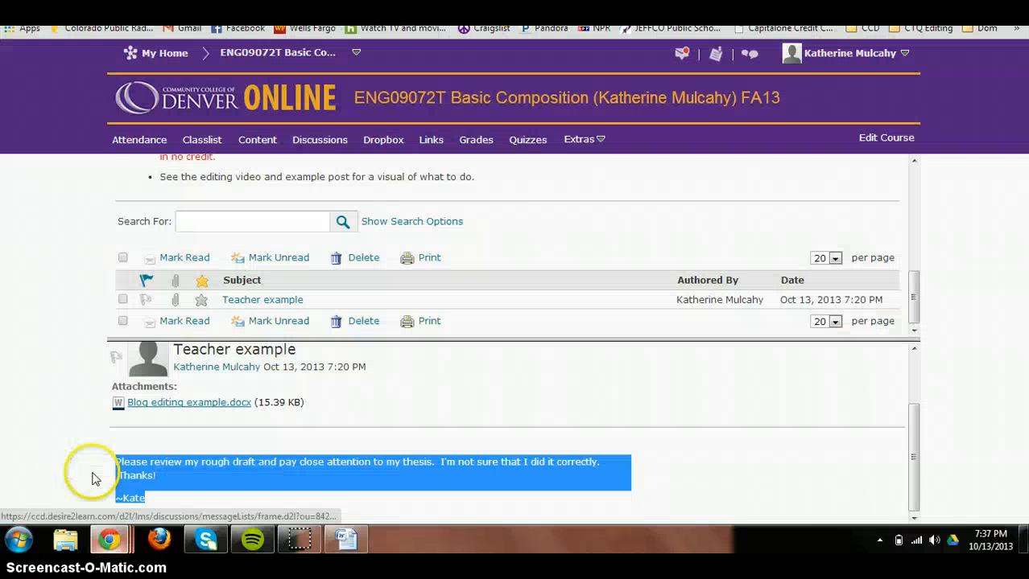
key("ctrl+Tab")
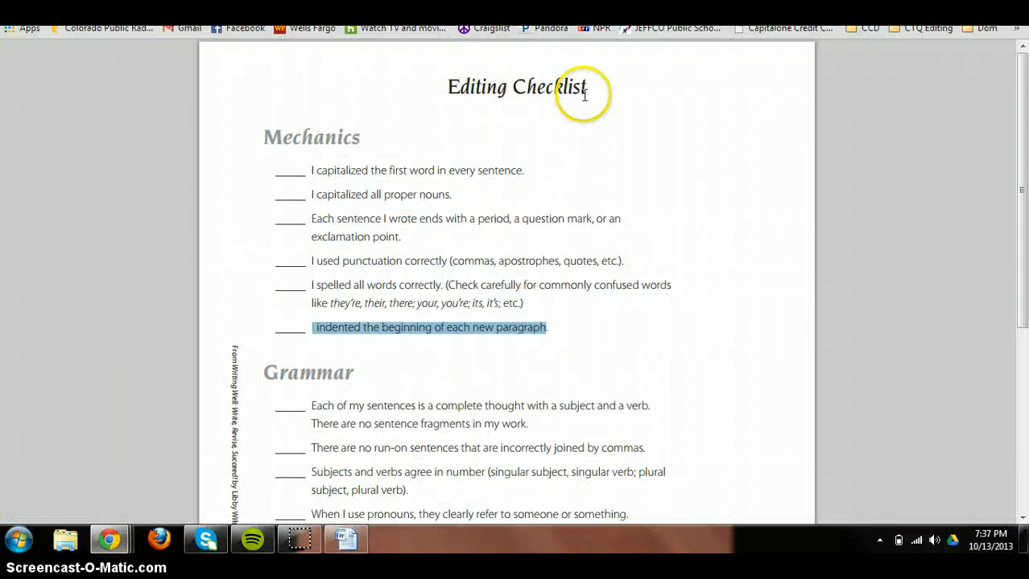
left_click_drag(607, 91, 477, 88)
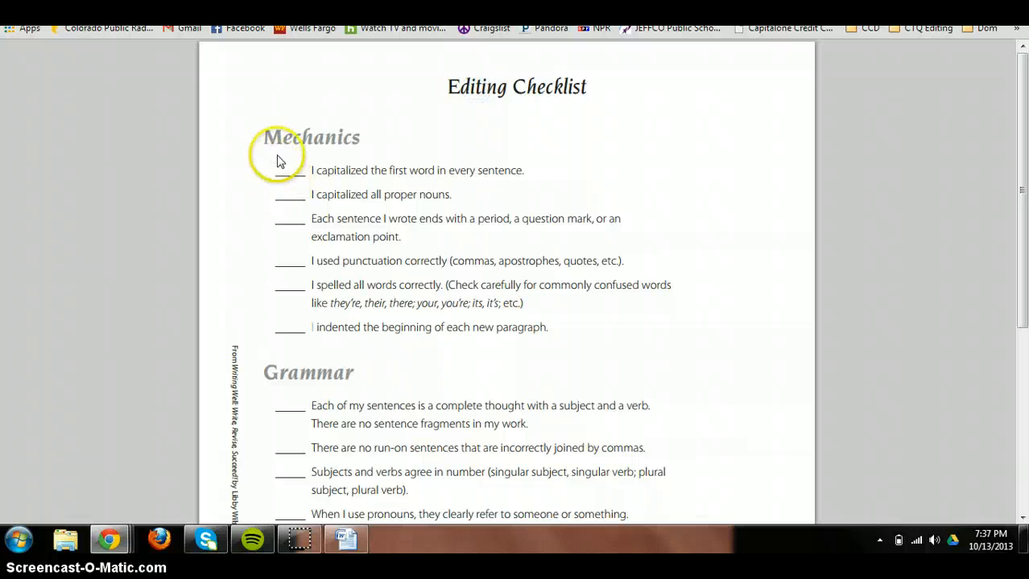
left_click_drag(263, 137, 351, 138)
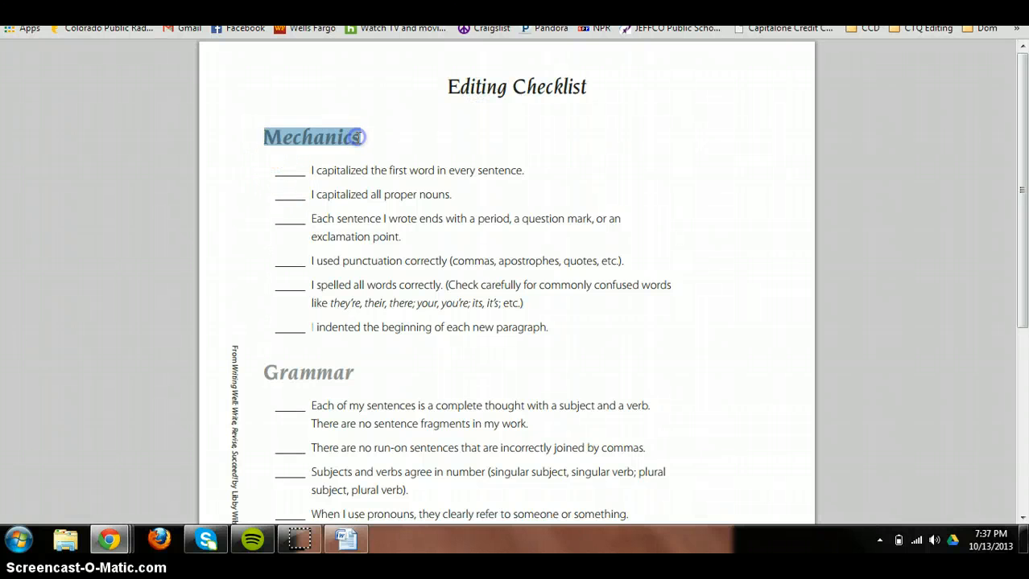
left_click_drag(264, 373, 355, 372)
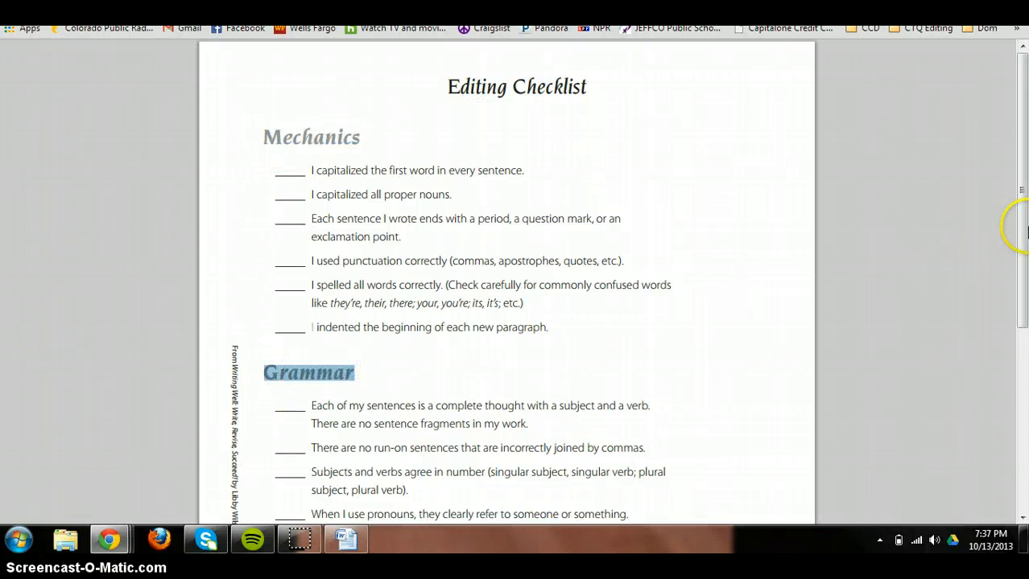
Highlight the checklist's Style section and paragraph-indenting item, then switch to the example blog.
left_click_drag(1023, 229, 1022, 364)
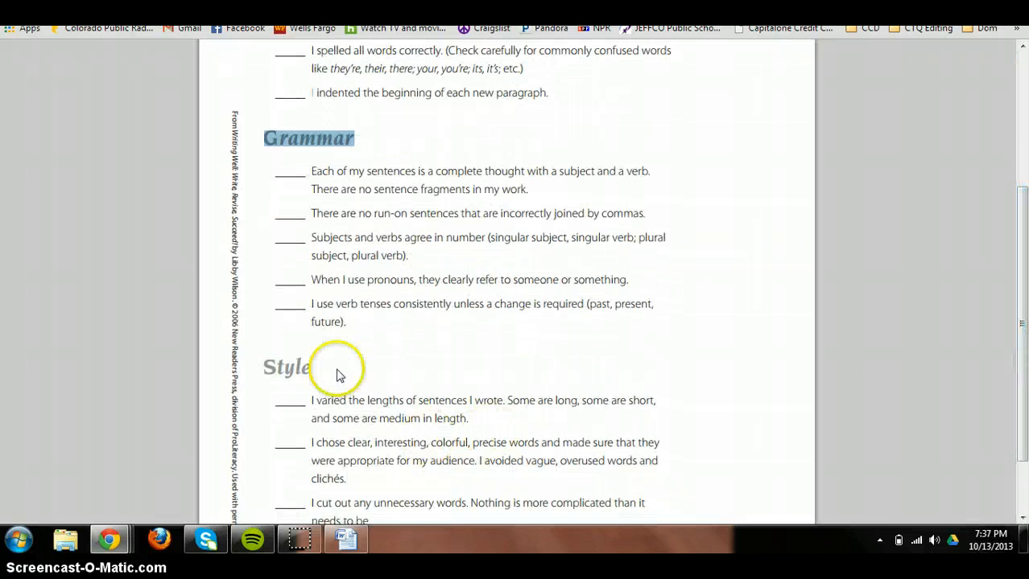
left_click_drag(309, 368, 388, 417)
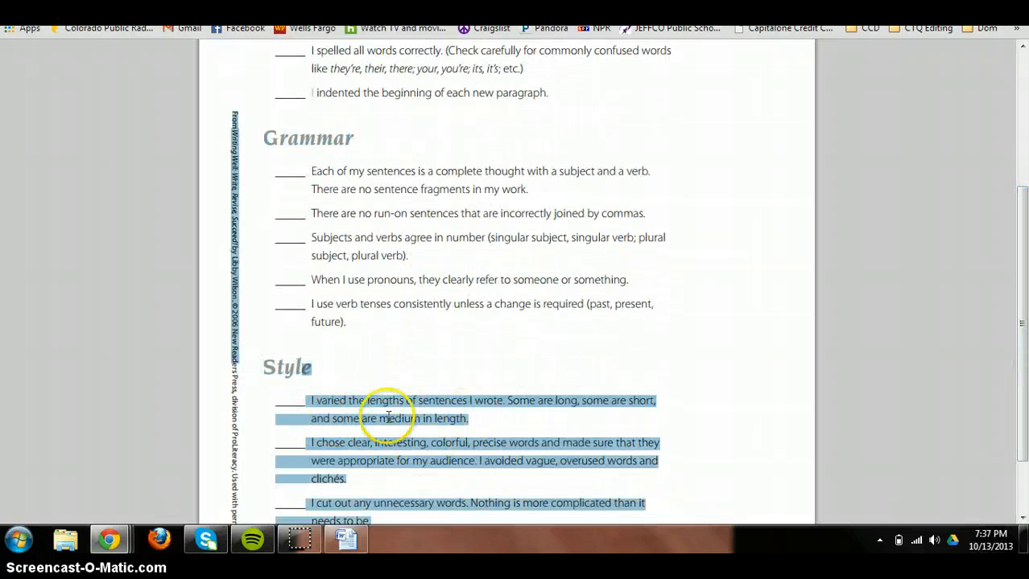
left_click(825, 184)
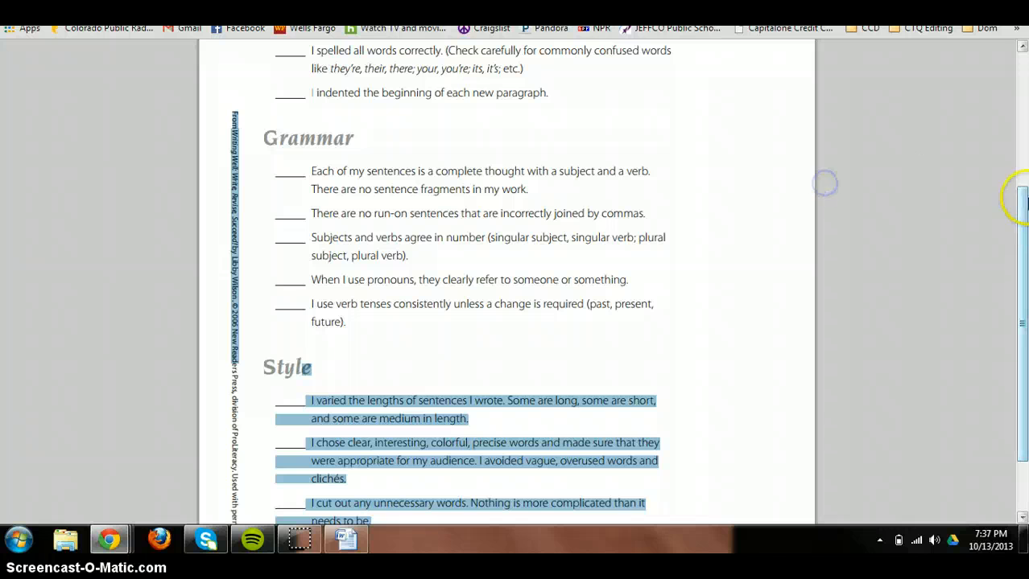
left_click_drag(1019, 223, 1018, 96)
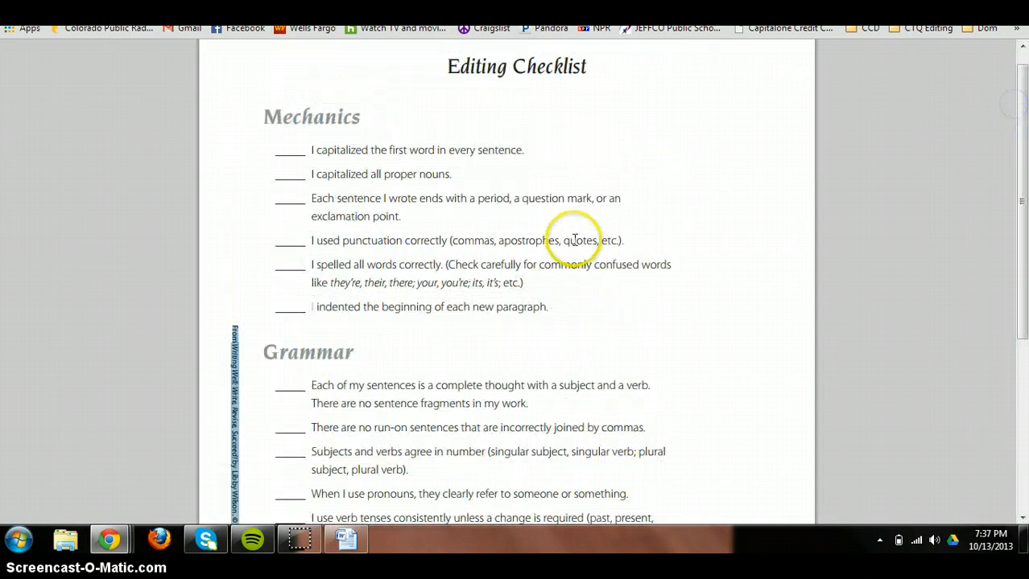
left_click_drag(550, 306, 317, 306)
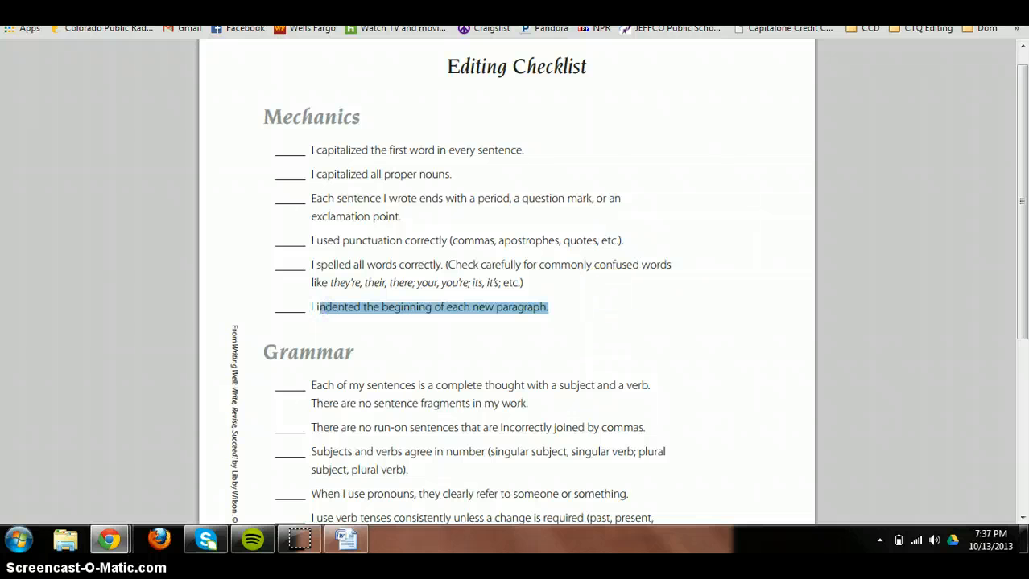
key("ctrl+Tab")
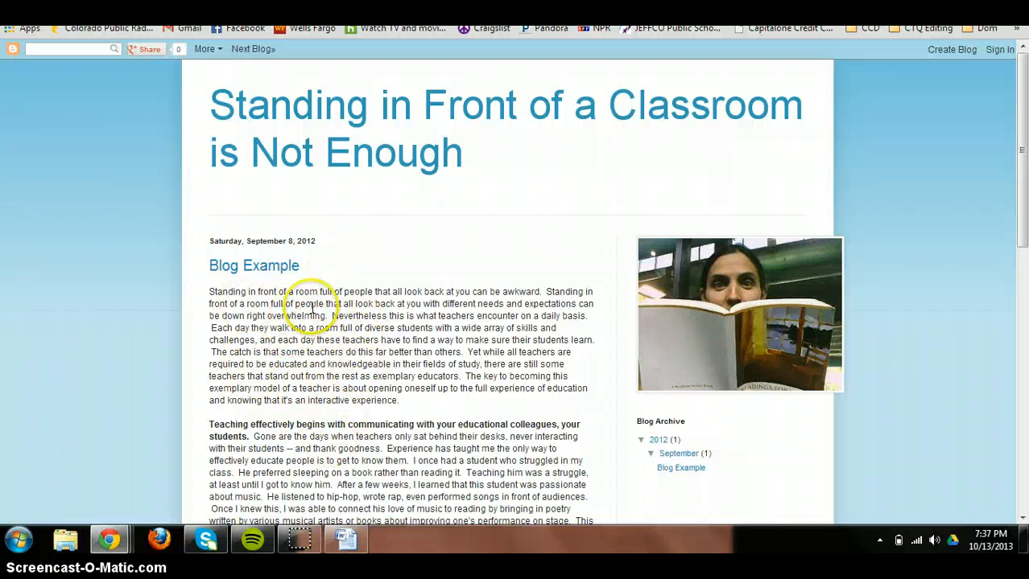
Save As the commented draft under a new 'Revi…' reviewed-blog name in Documents\CCD.
left_click(346, 539)
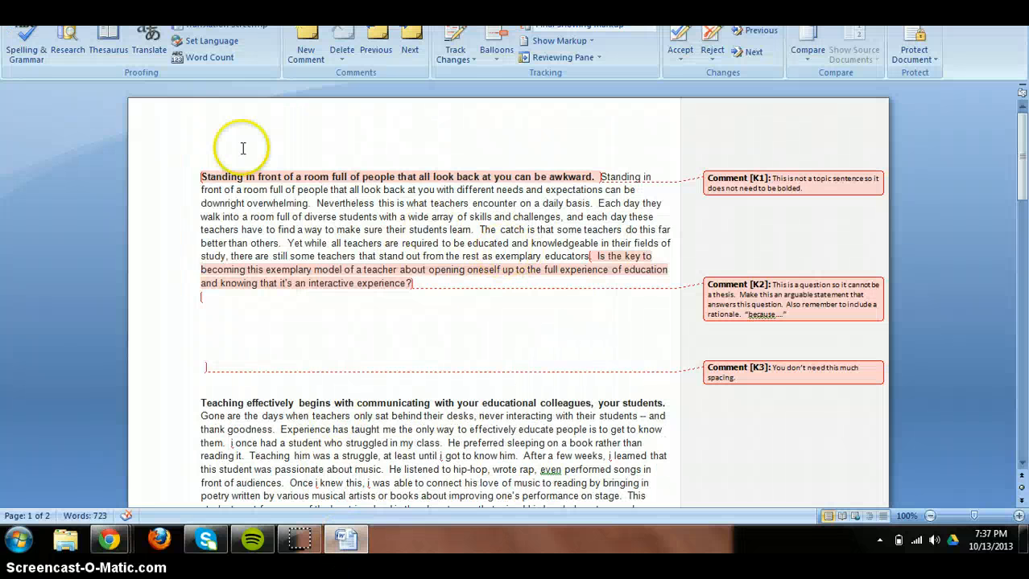
left_click(16, 16)
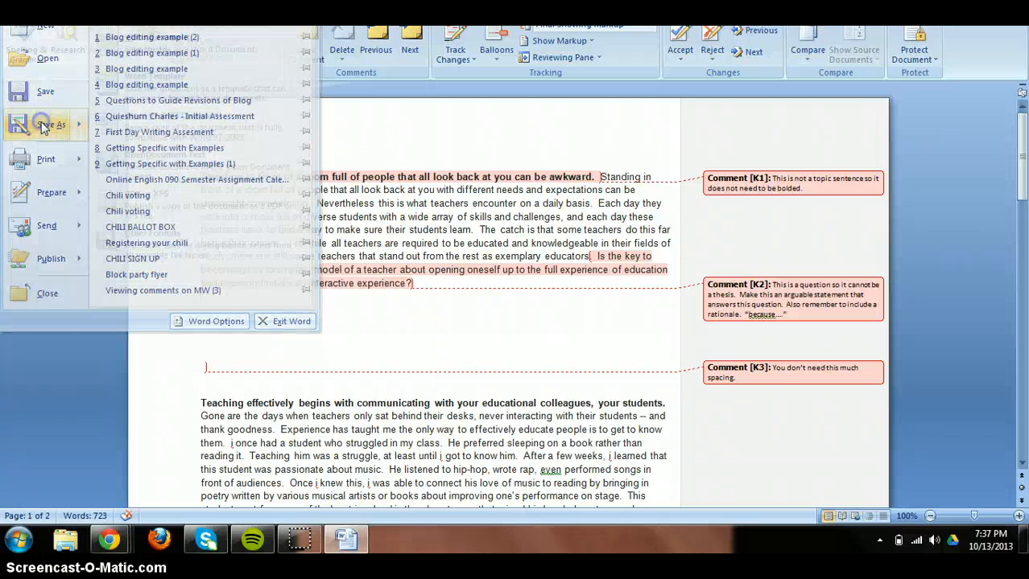
left_click(40, 123)
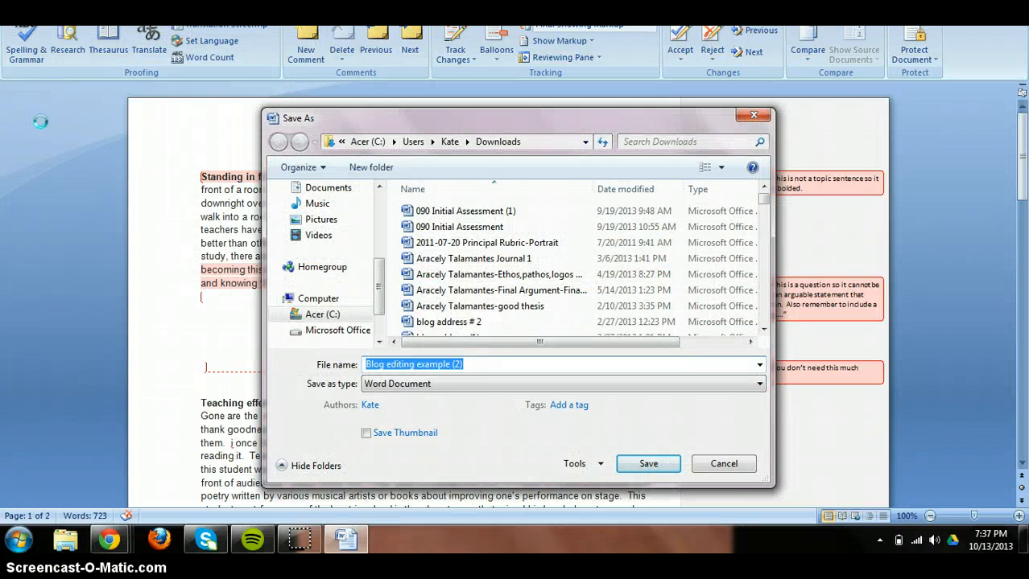
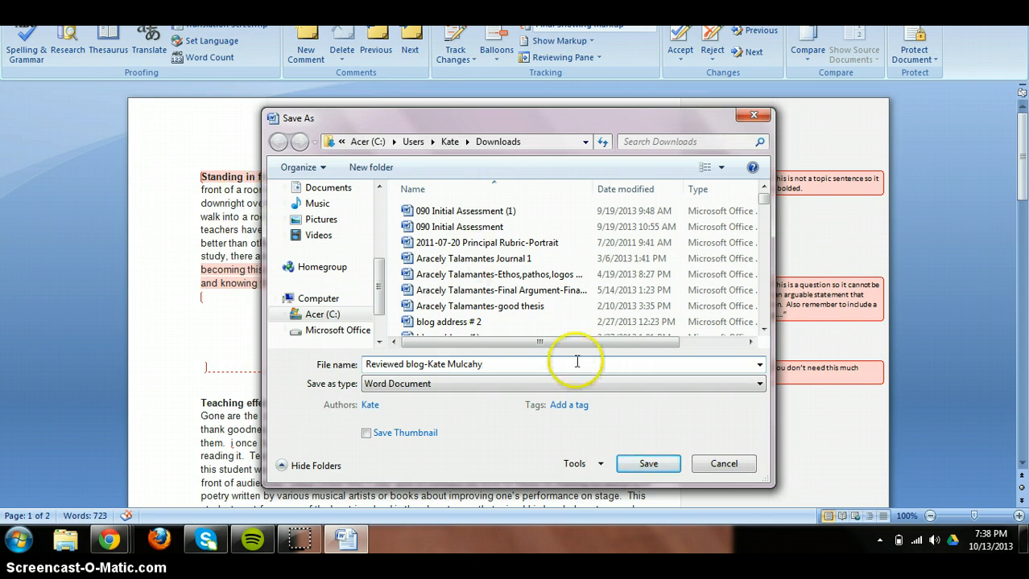
left_click(294, 188)
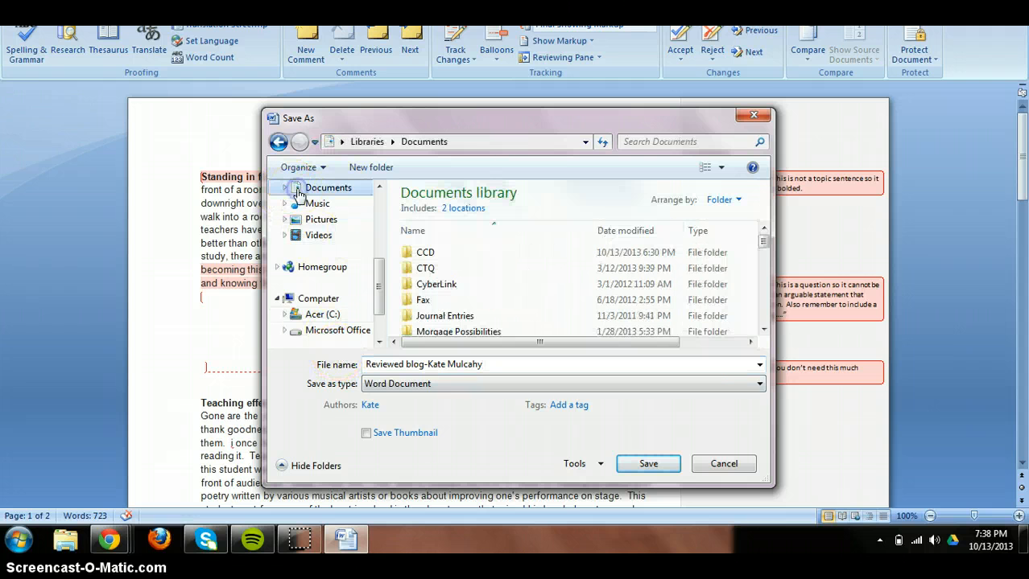
double_click(438, 255)
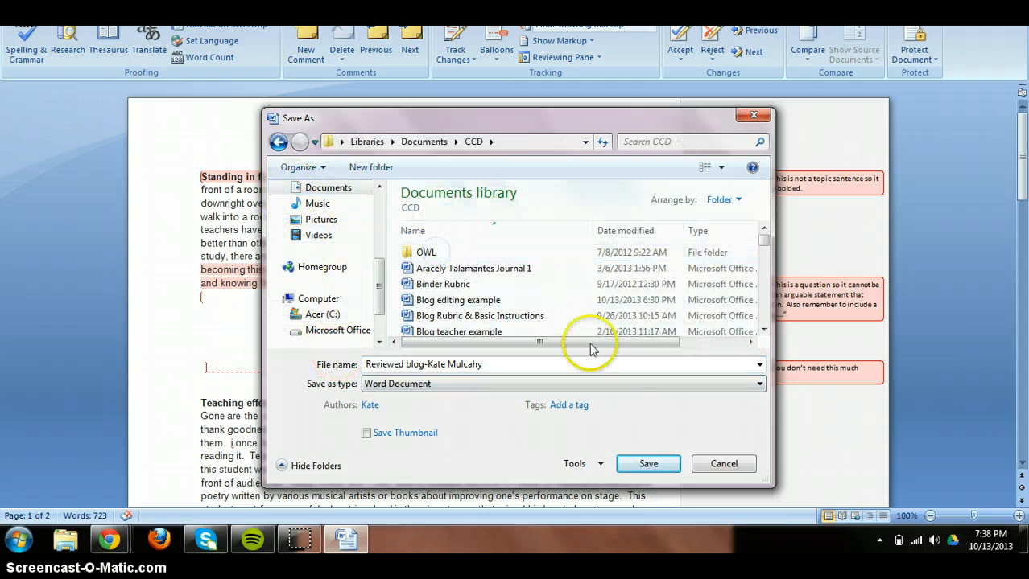
left_click(648, 465)
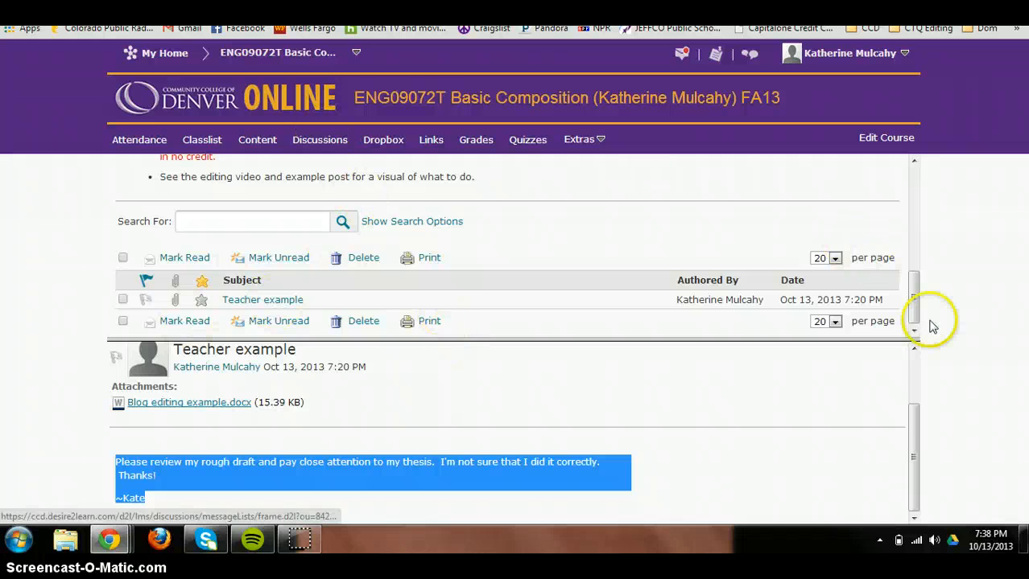
Reply to the Teacher example post with 'Great detail… consider when editing.' plus a new line.
left_click(914, 419)
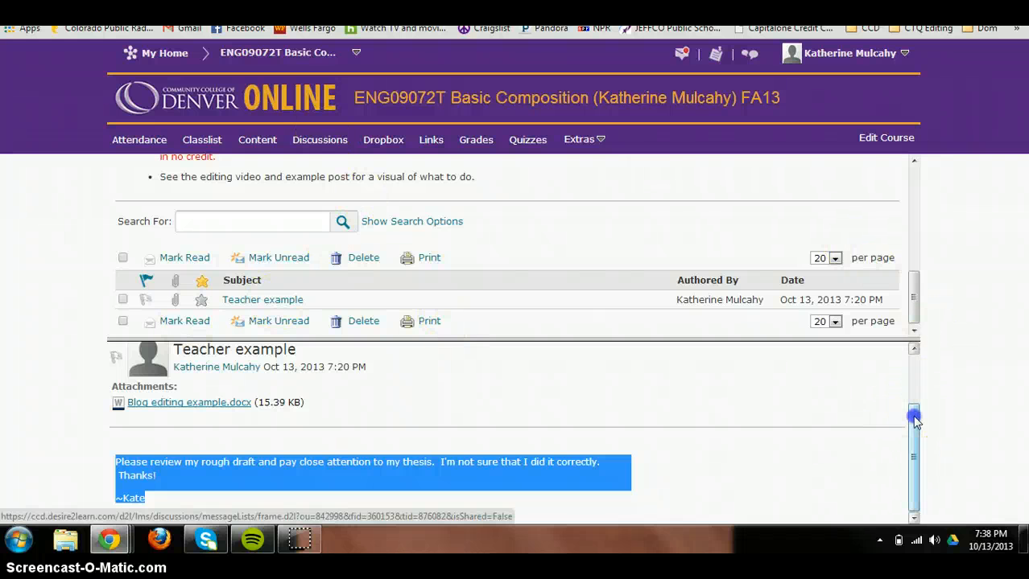
left_click_drag(915, 418, 913, 361)
left_click(139, 364)
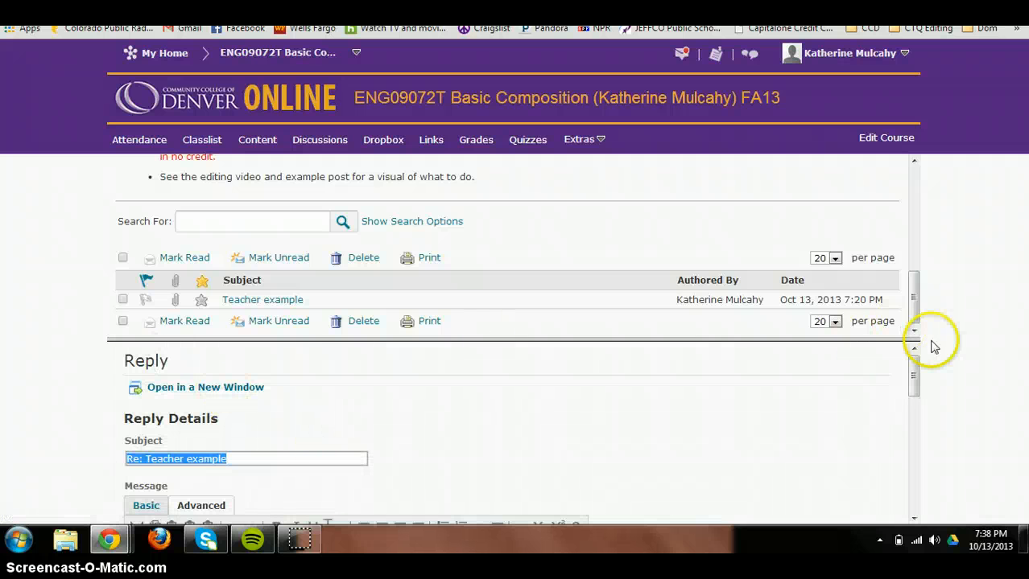
left_click_drag(911, 372, 912, 418)
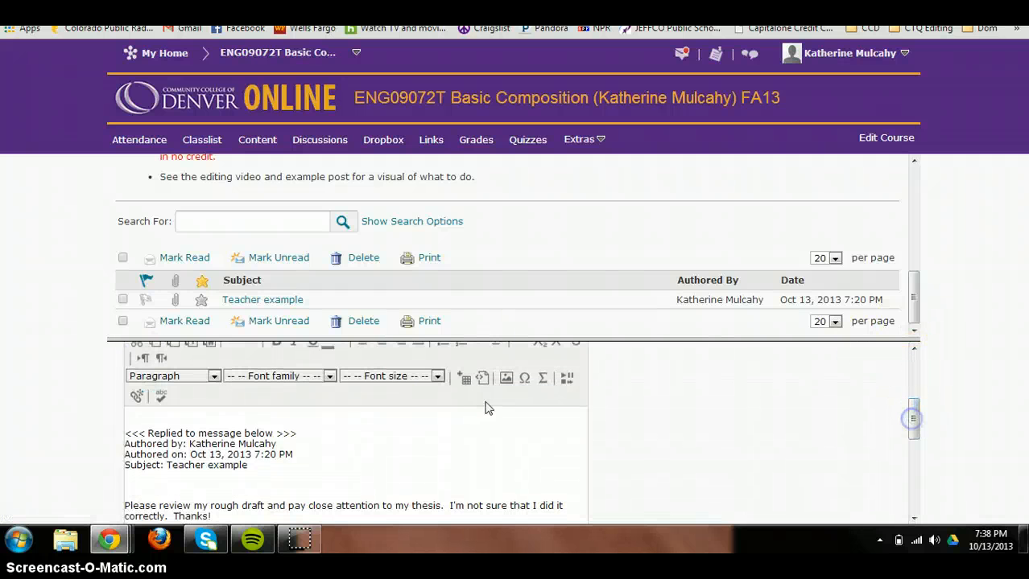
left_click(344, 417)
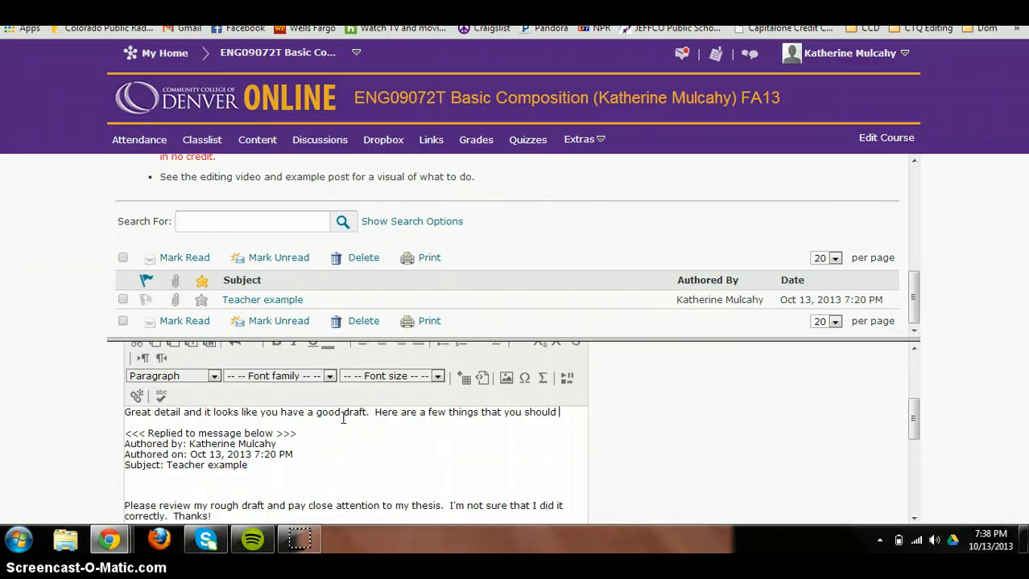
type("ider when editing.")
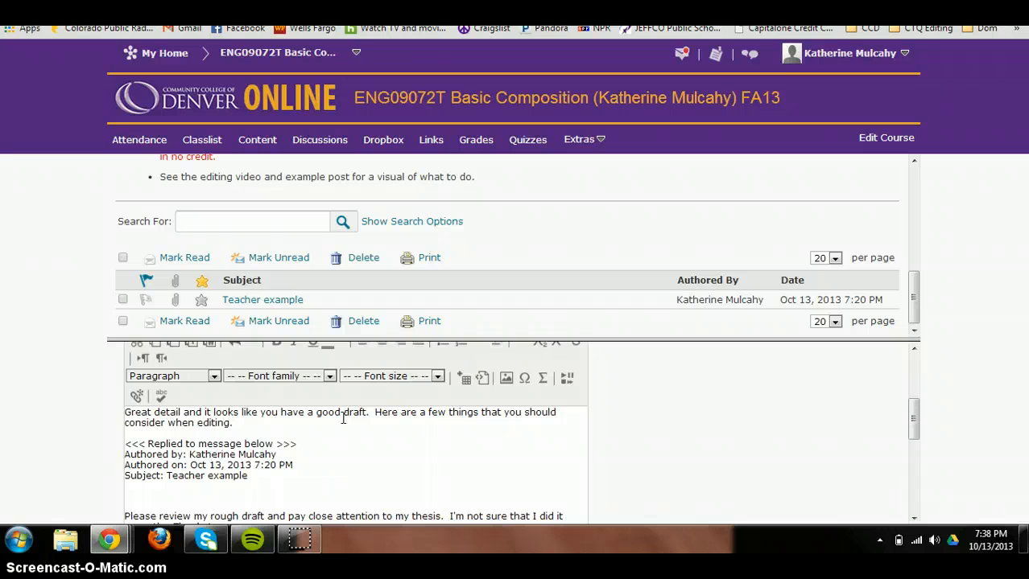
key("Return")
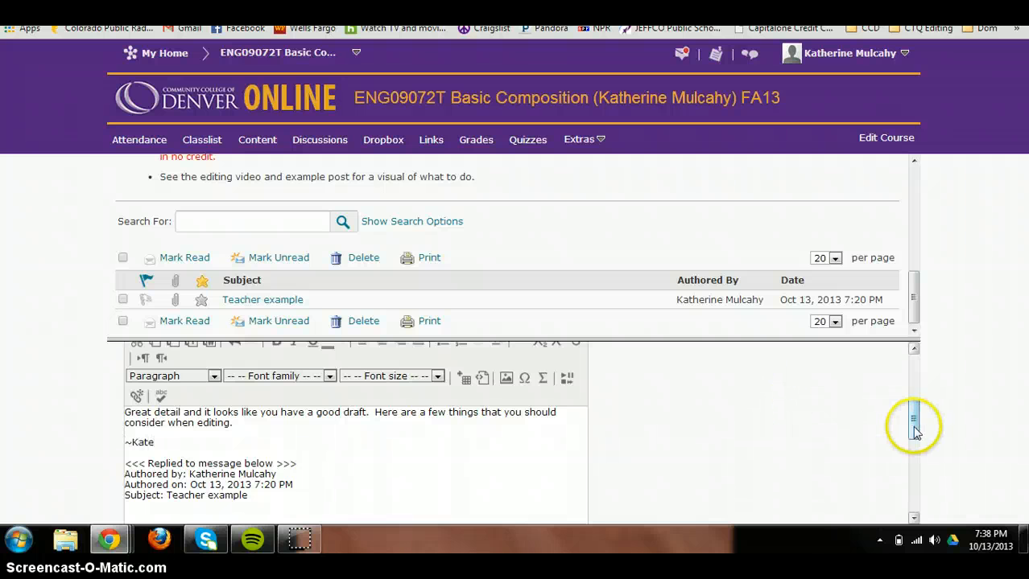
left_click_drag(913, 420, 920, 505)
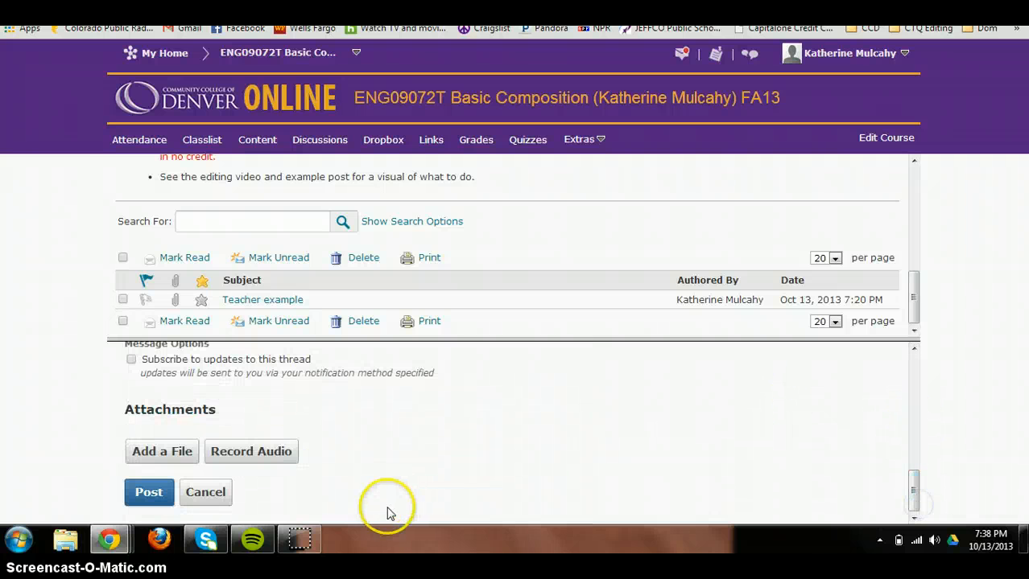
Upload the 16.48 KB reviewed-blog .docx to the reply and post it.
left_click(144, 453)
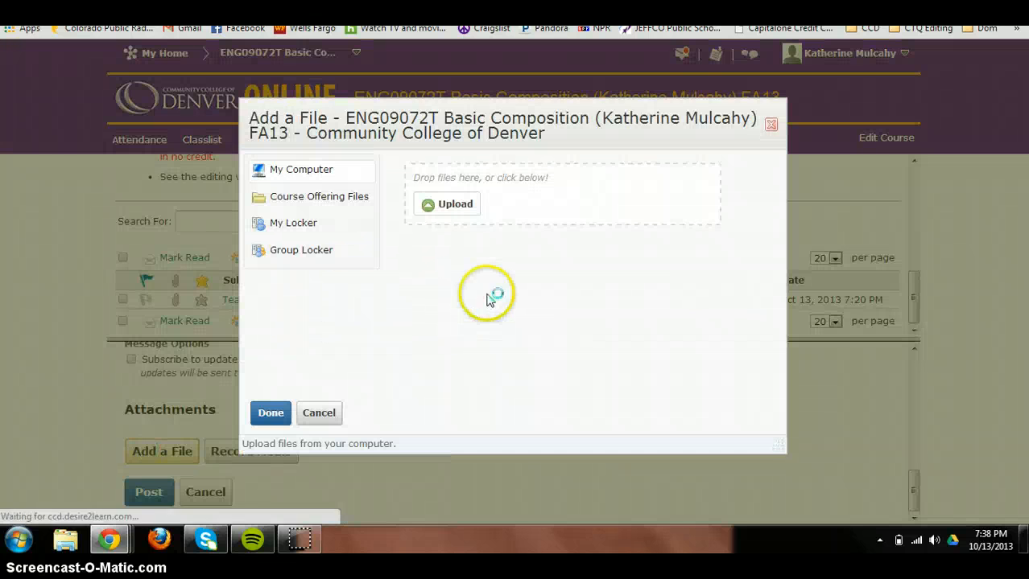
left_click(449, 204)
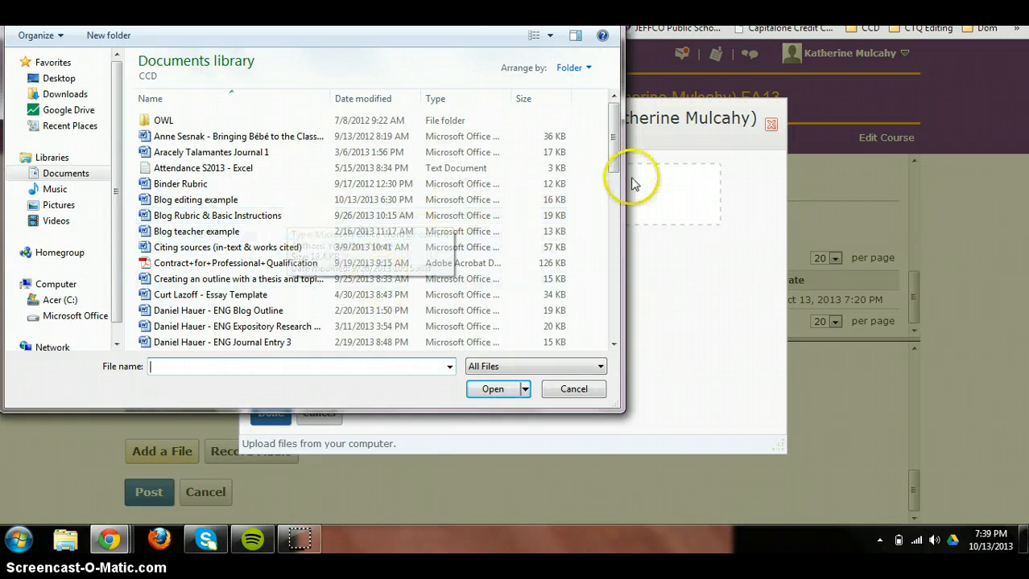
left_click_drag(613, 149, 616, 269)
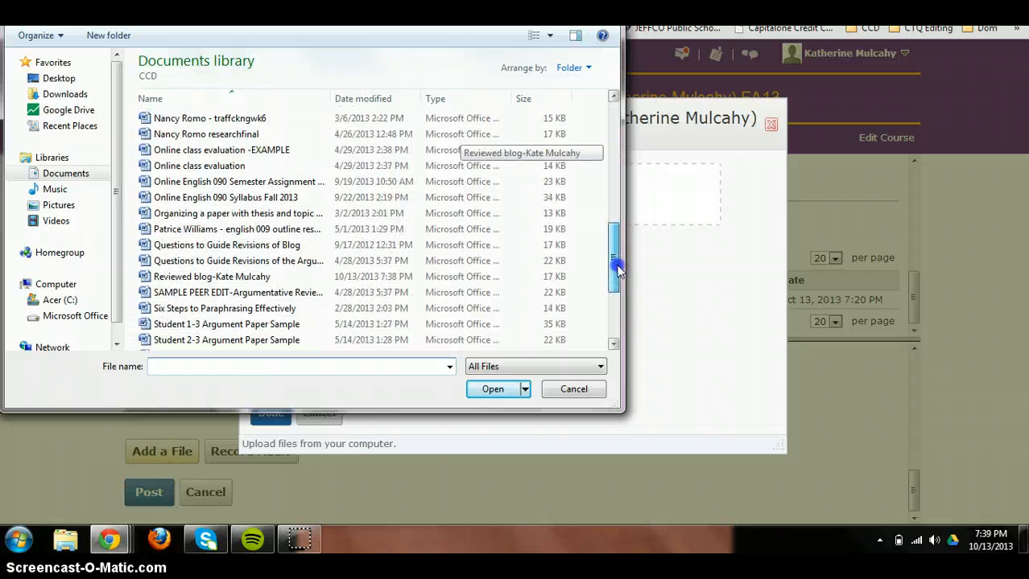
double_click(181, 277)
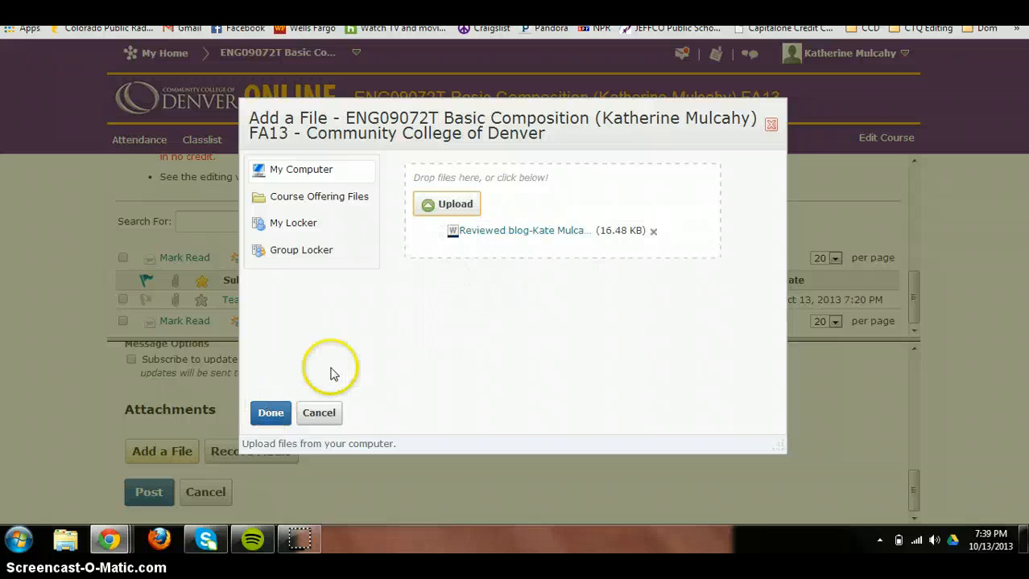
left_click(261, 419)
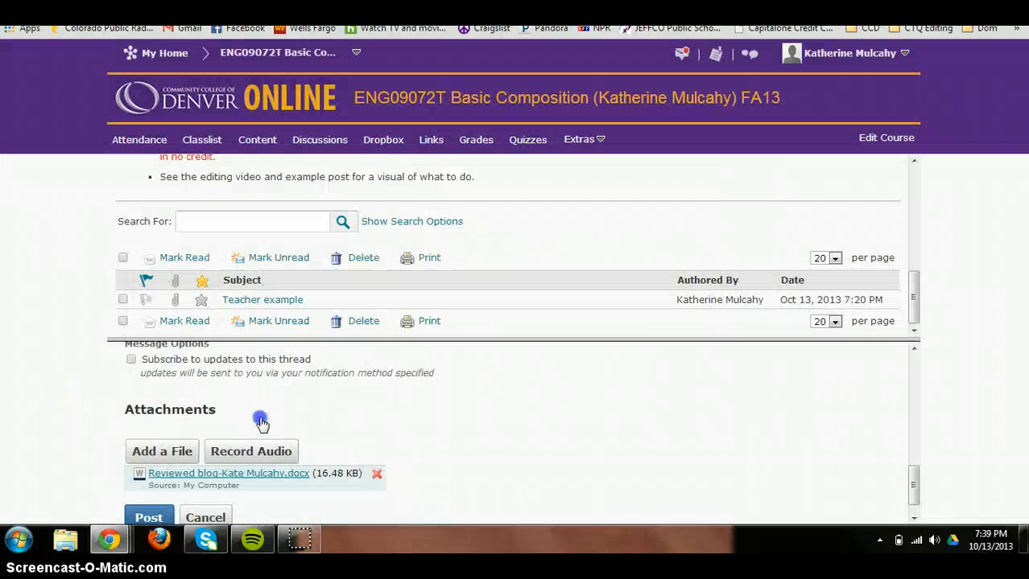
left_click(153, 518)
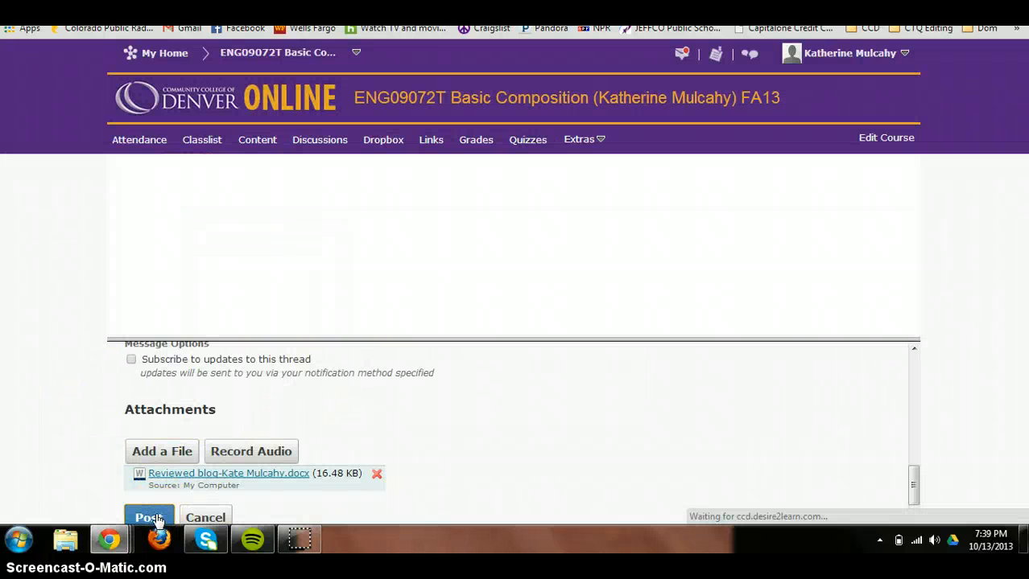